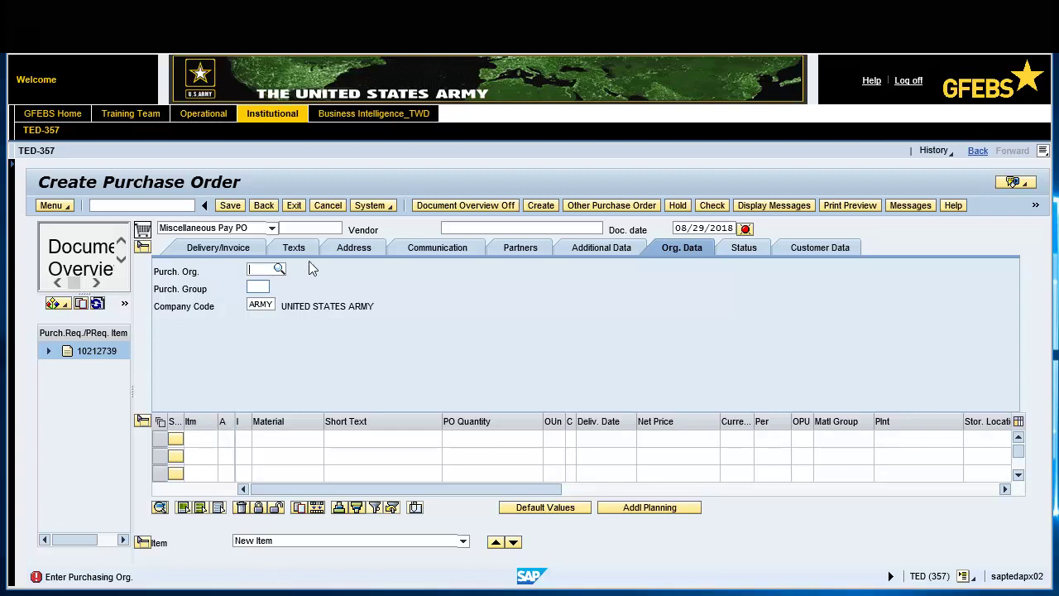
Enter vendor 01YC4, purchasing organization ARMY and purchasing group 24C on the Org. Data tab
click(469, 229)
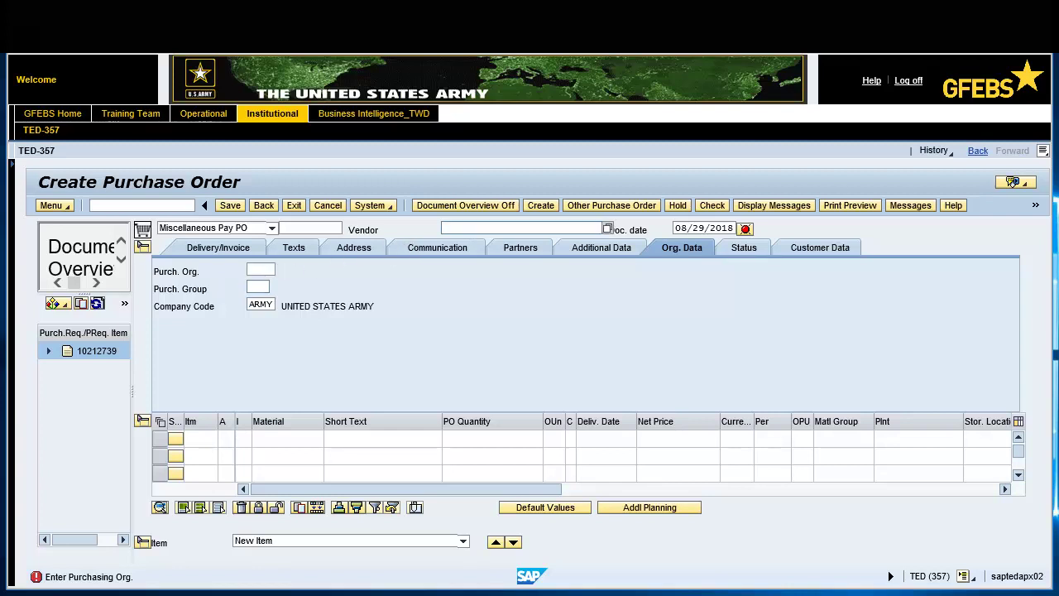
text(01)
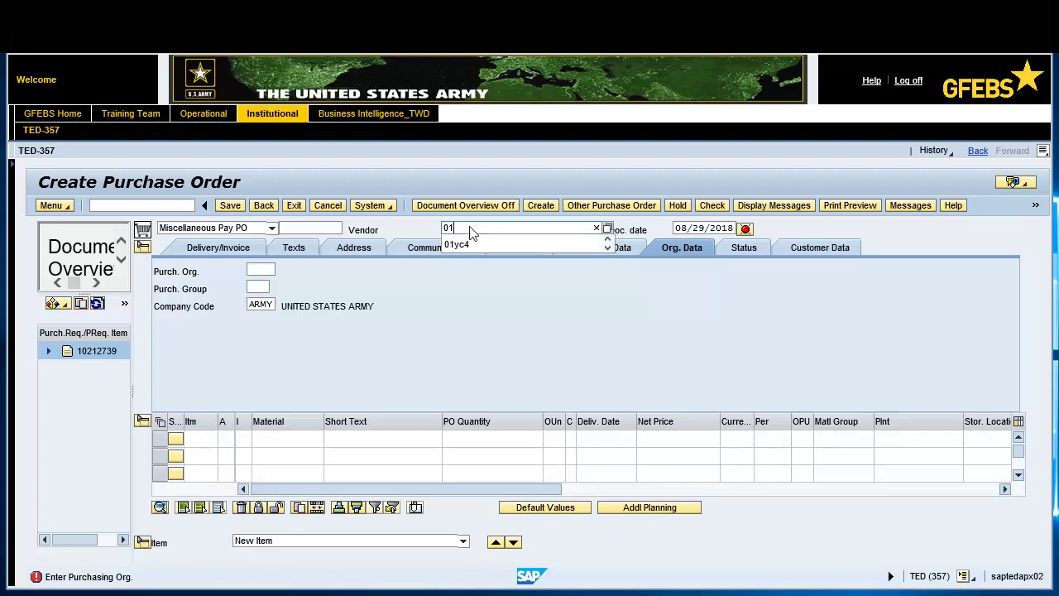
click(471, 244)
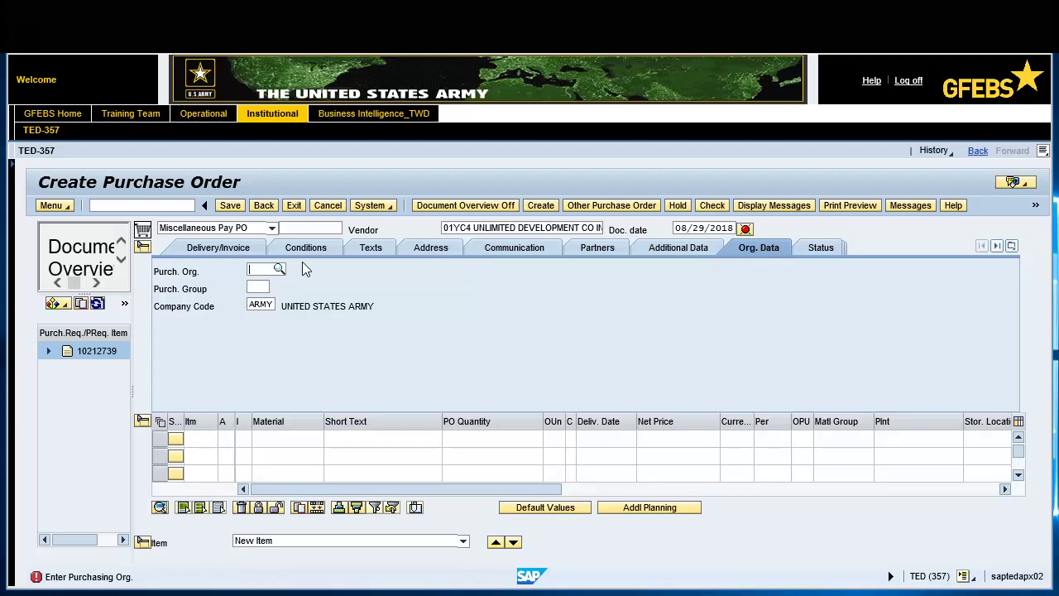
text(army)
text(24c)
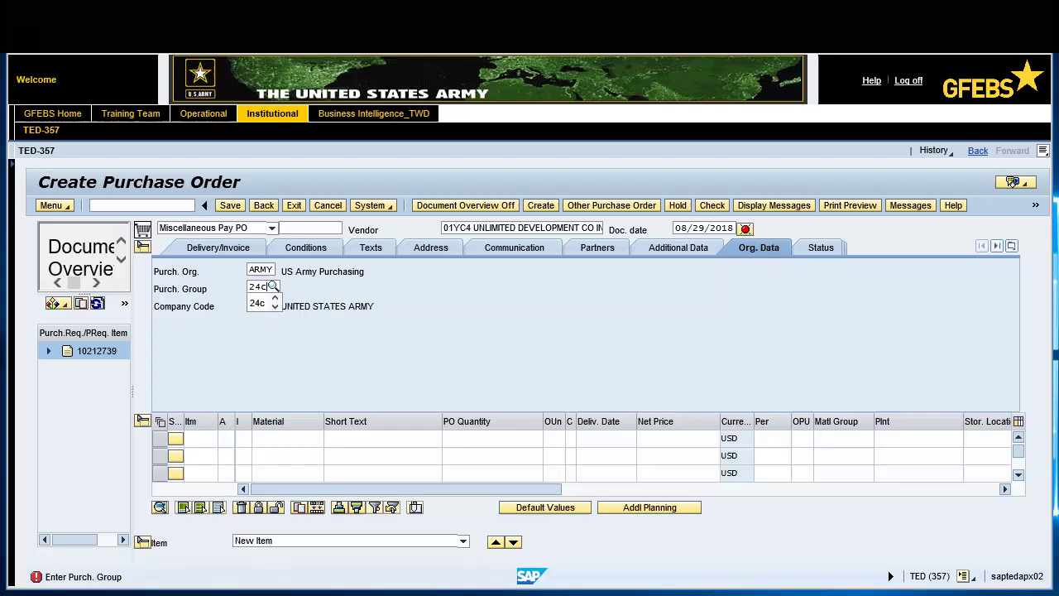
key(Return)
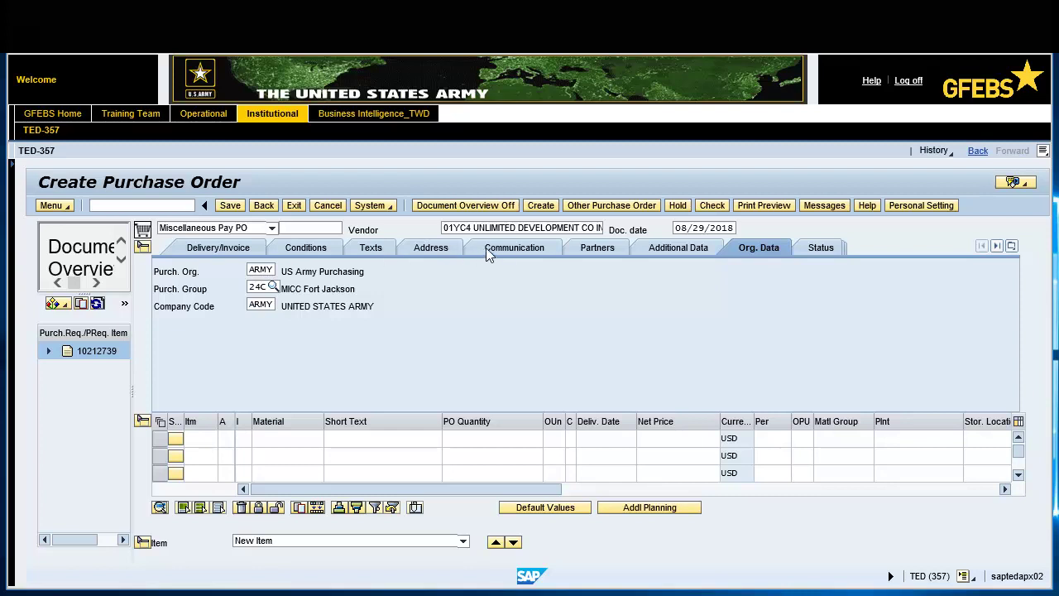
Set the header's Your Reference to HQ0490 and bring up the header Customer Data section
click(515, 250)
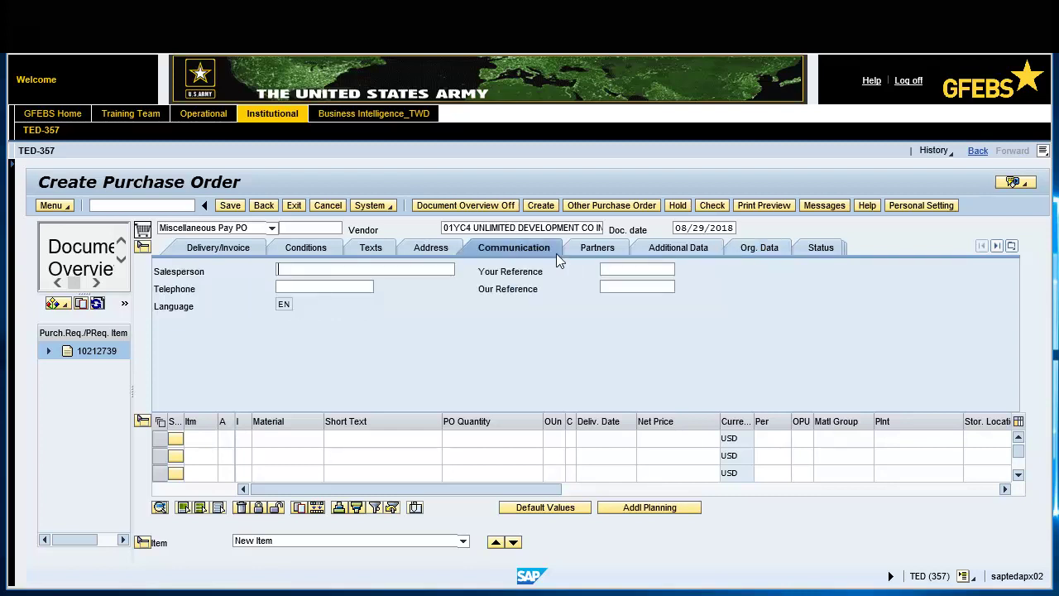
click(632, 271)
text(h)
click(619, 285)
click(1011, 245)
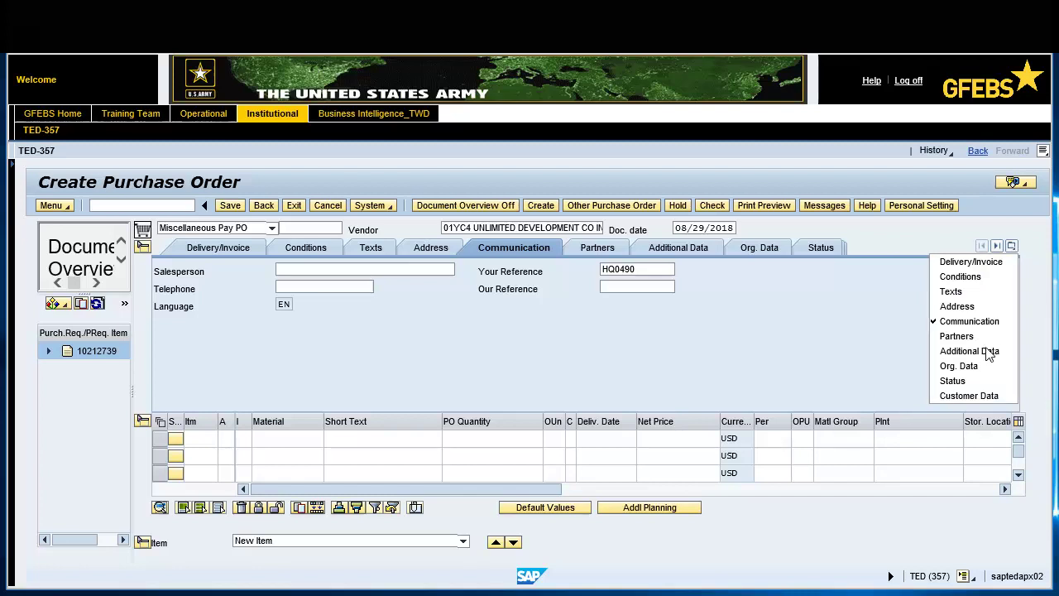
click(976, 396)
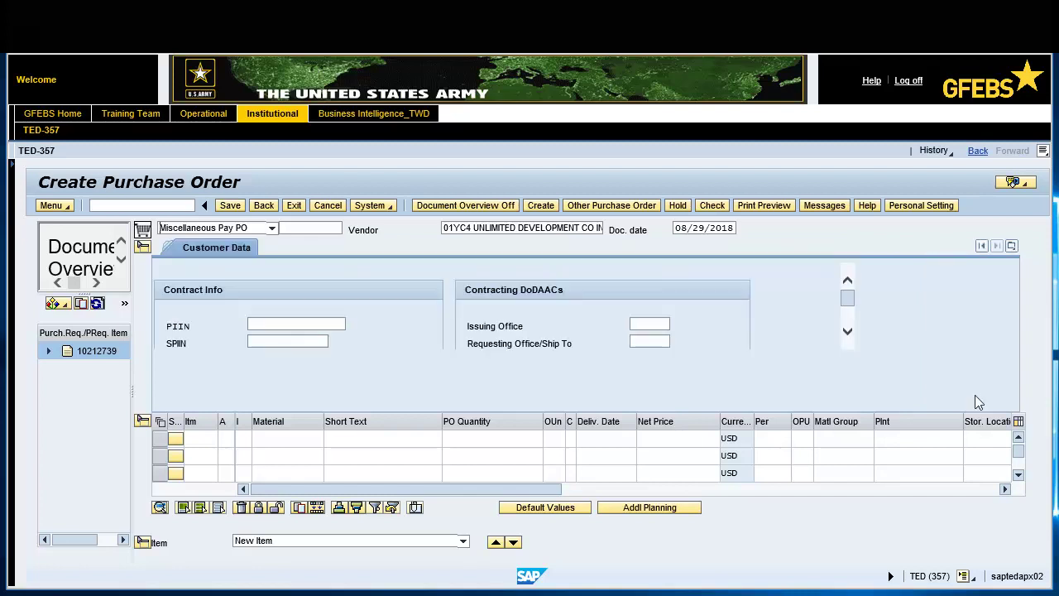
Fill the PIIN with the suggested contract number and set Issuing Office to W37N02
click(286, 327)
text(a2)
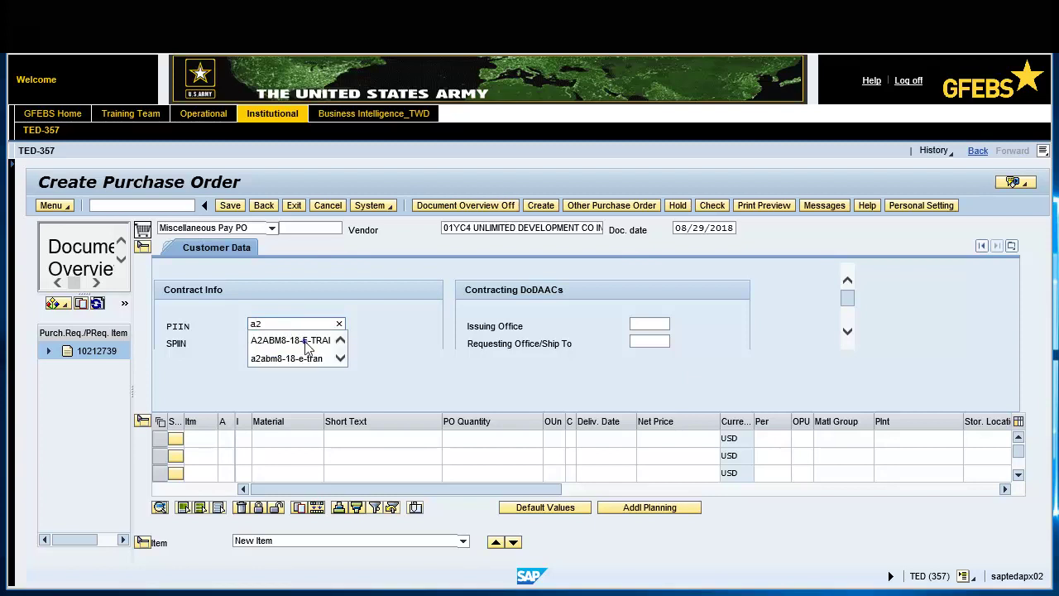
click(306, 340)
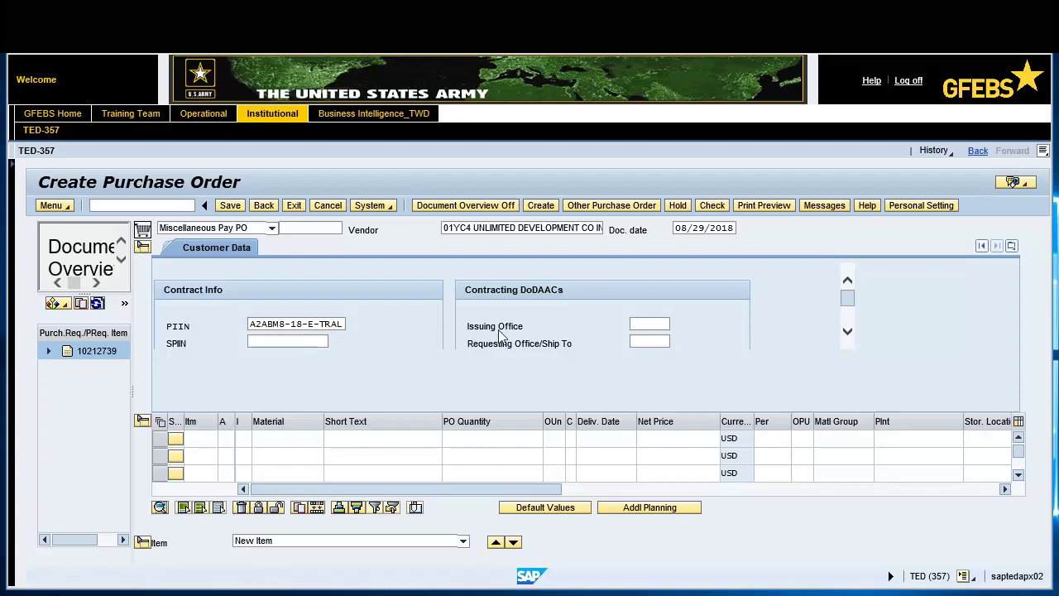
click(635, 328)
text(w)
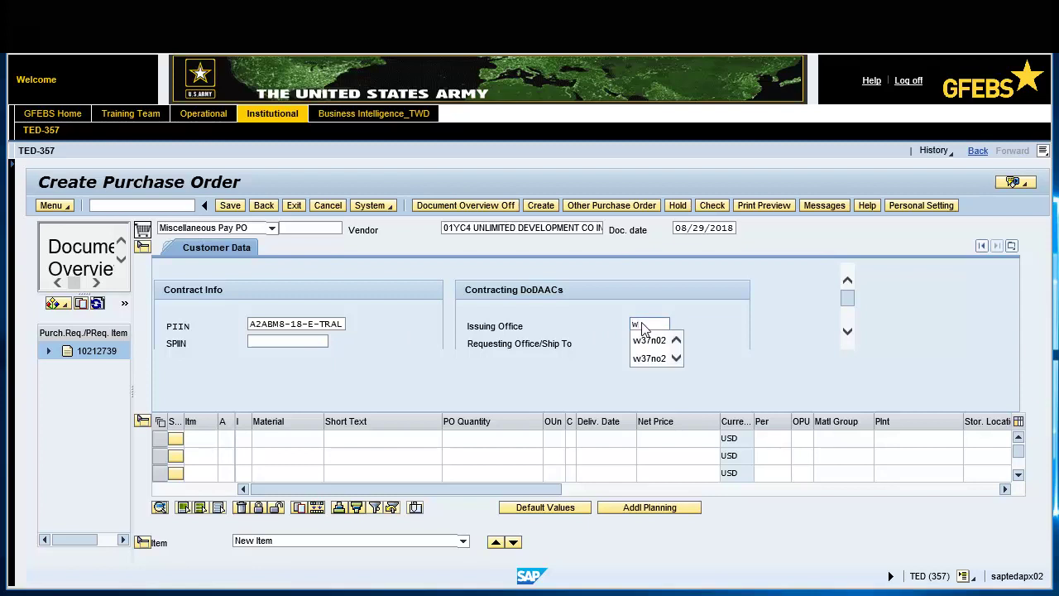
click(650, 341)
click(846, 333)
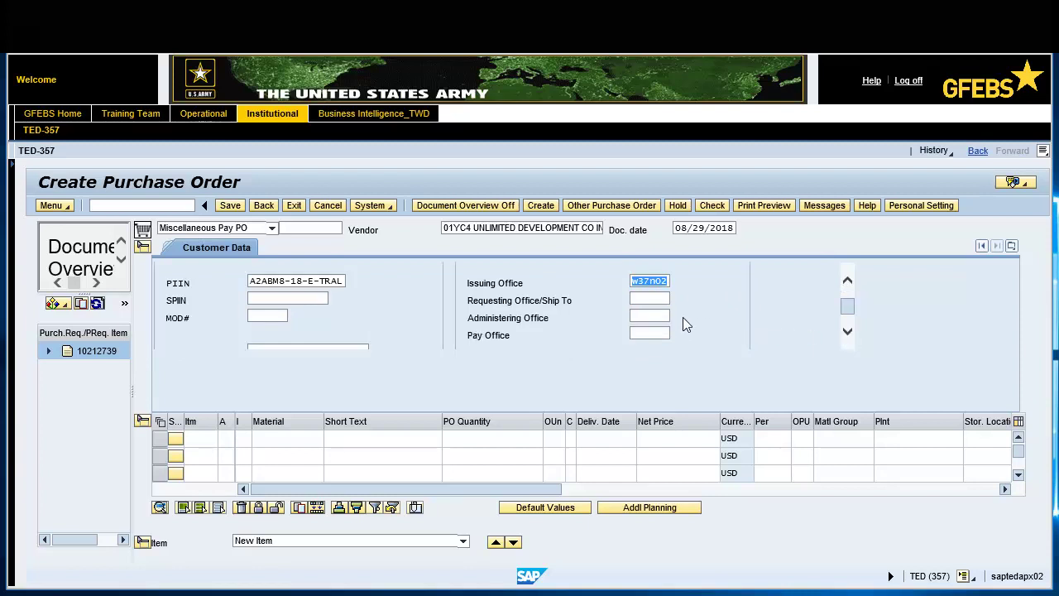
Set Administering Office to W37N02 and Pay Office to HQ0490, then confirm the entries
click(650, 318)
text(w)
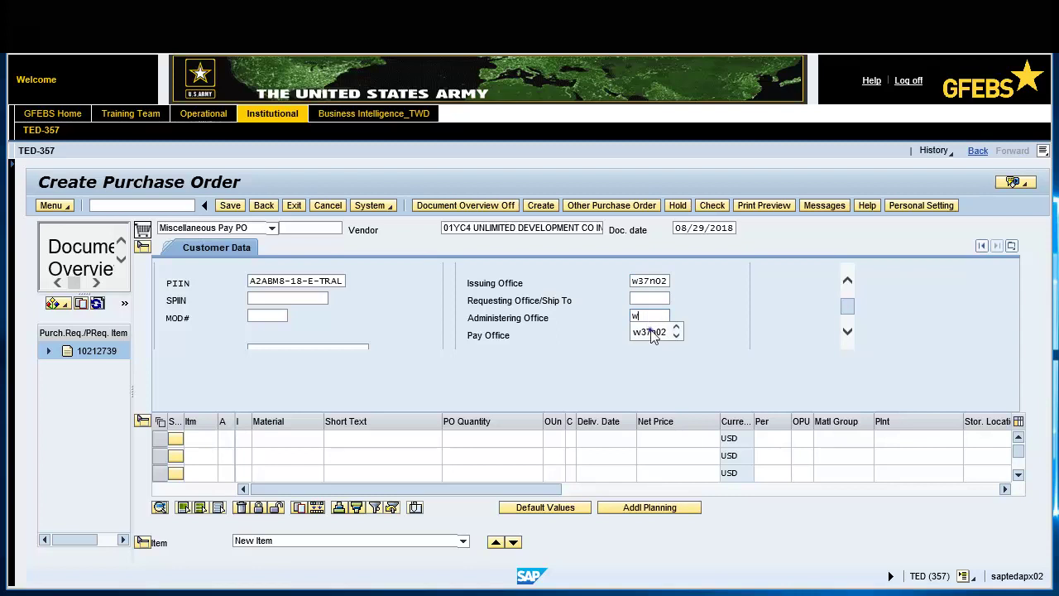
click(650, 332)
click(652, 334)
text(h)
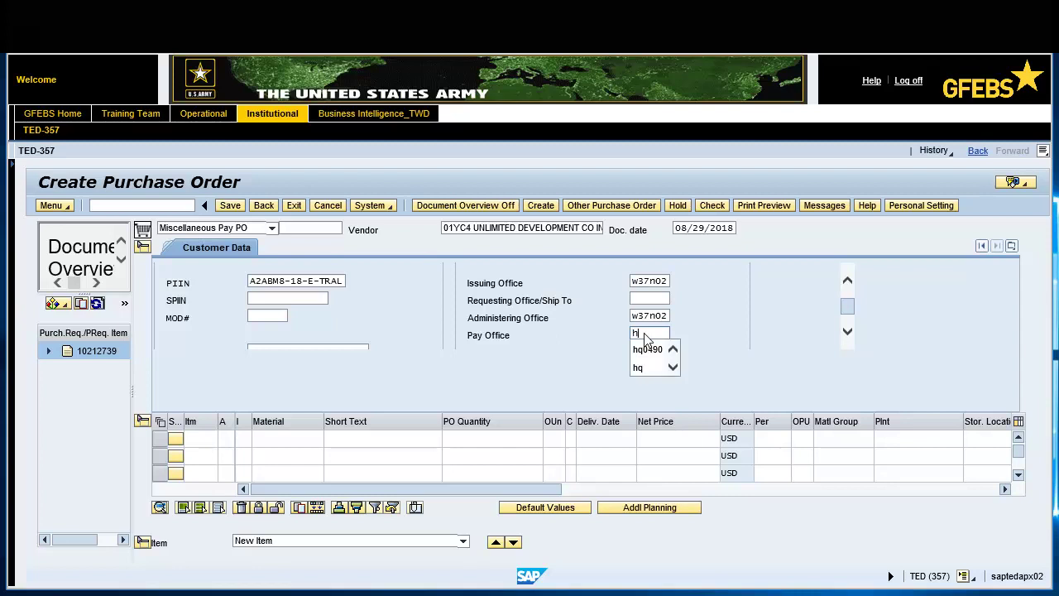
click(648, 349)
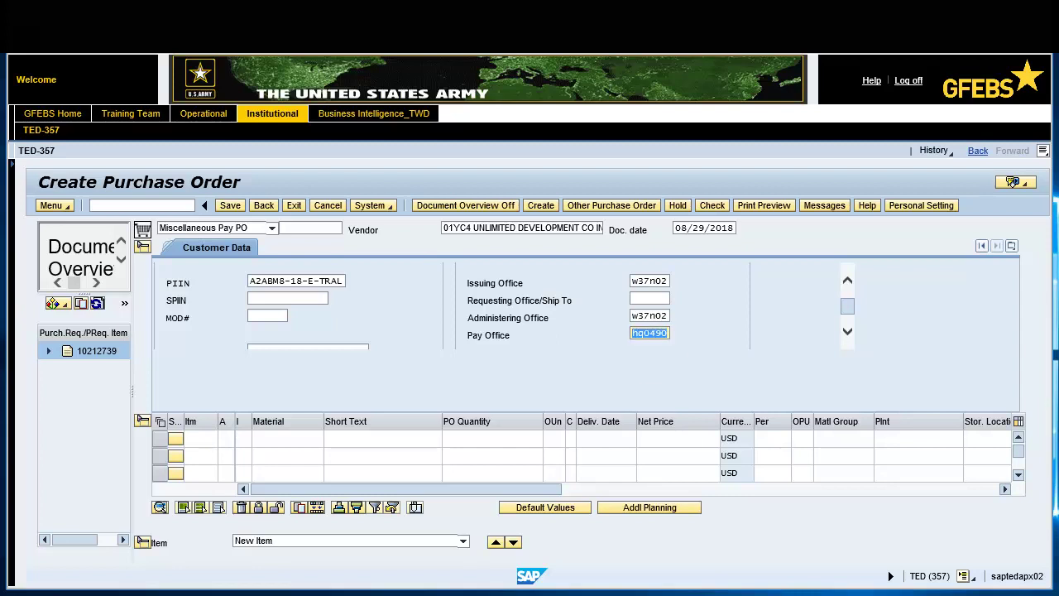
key(Return)
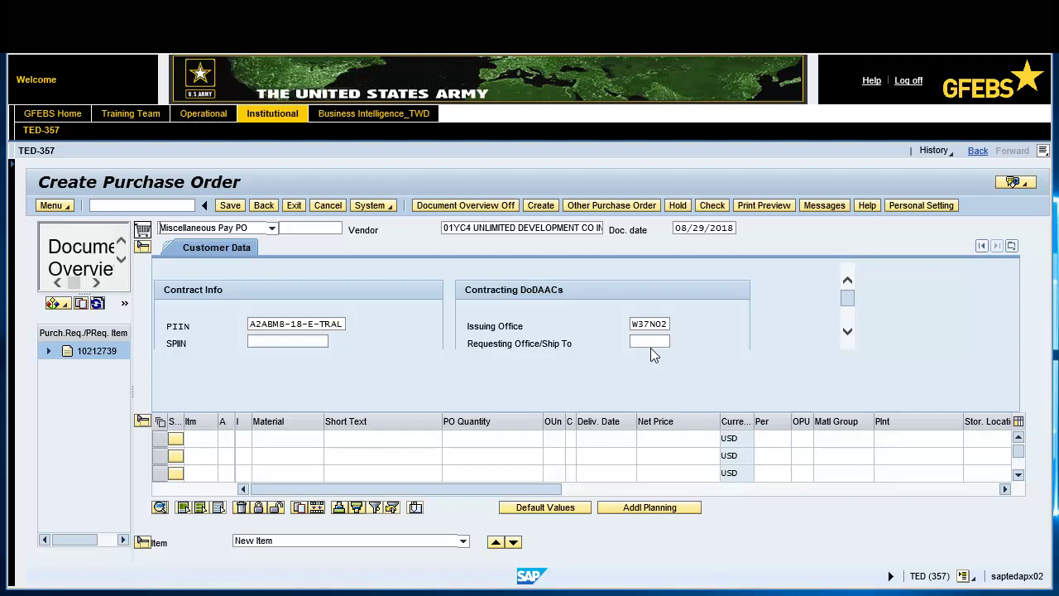
Adopt requisition 10212739 from My purchase requisitions into the PO and hide the document overview
click(58, 305)
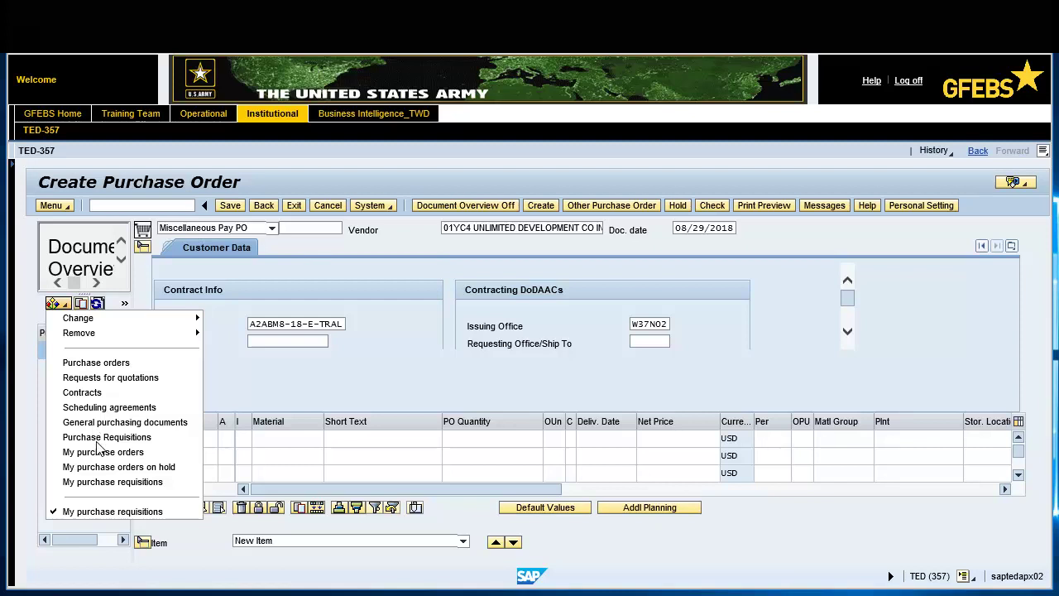
click(112, 482)
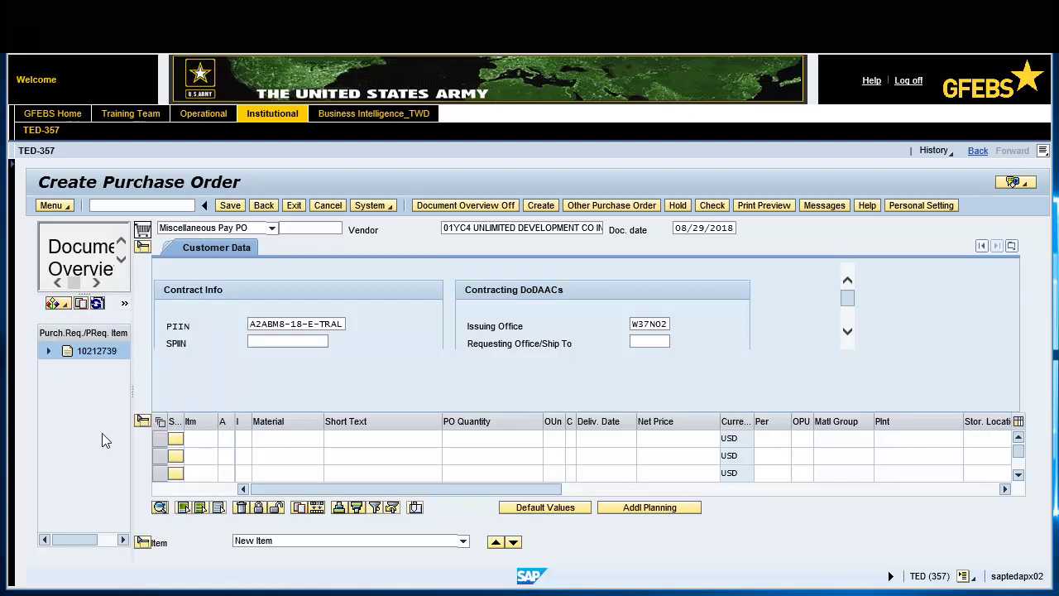
click(93, 354)
click(81, 304)
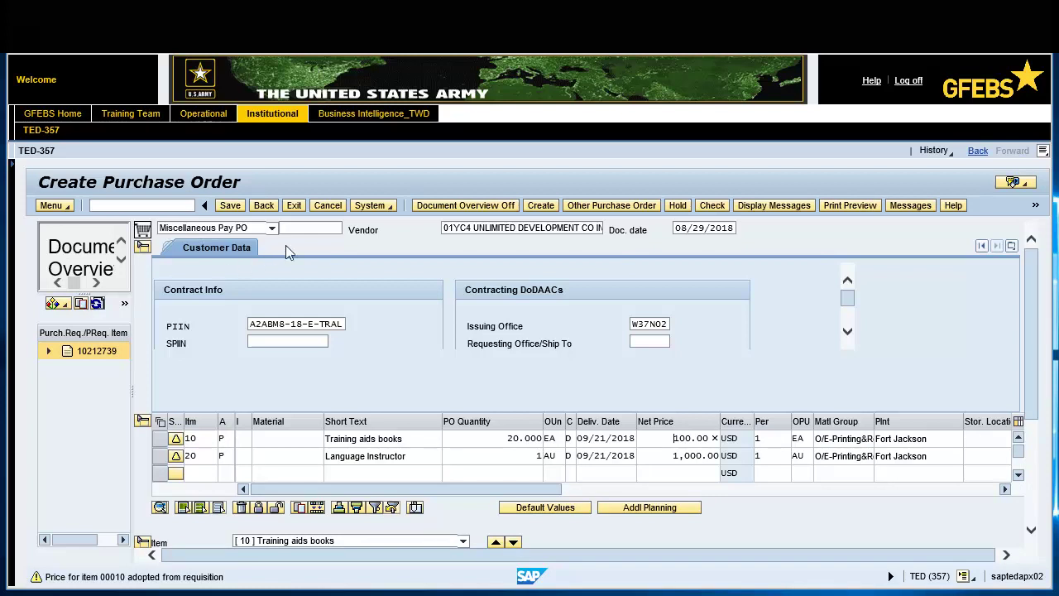
click(439, 207)
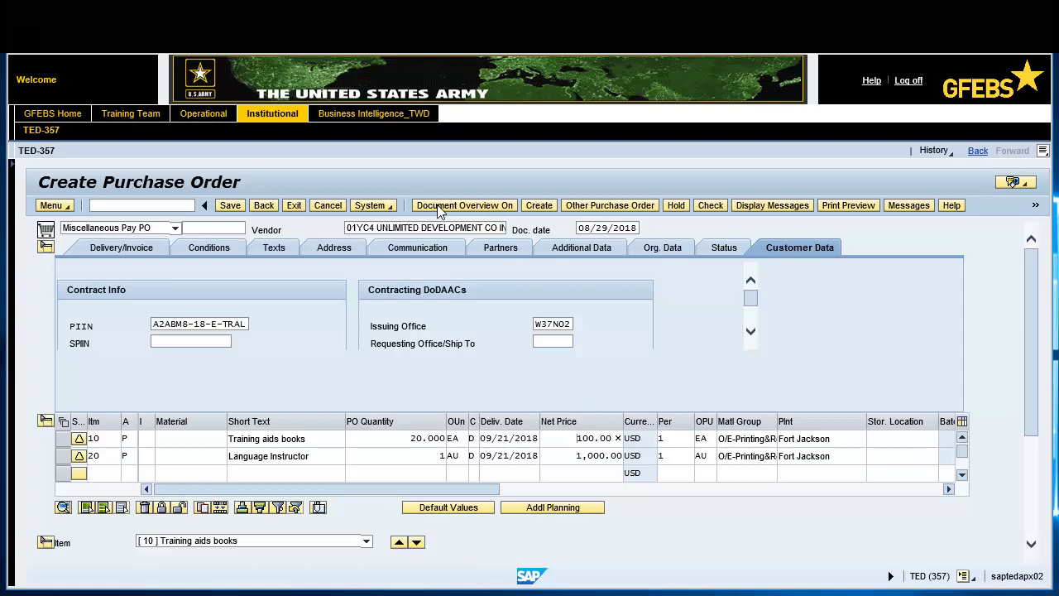
click(45, 246)
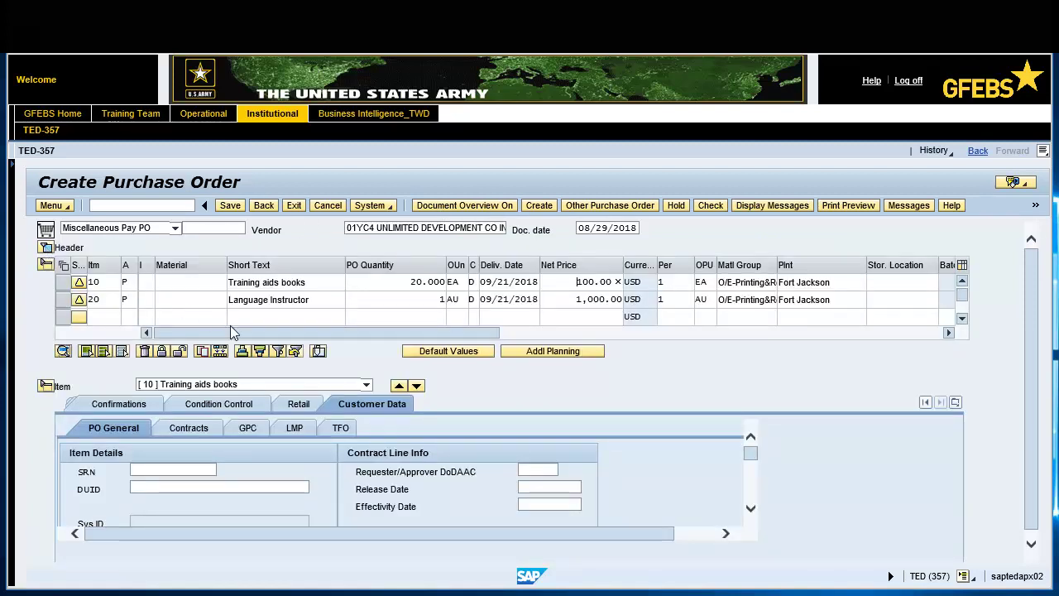
click(366, 385)
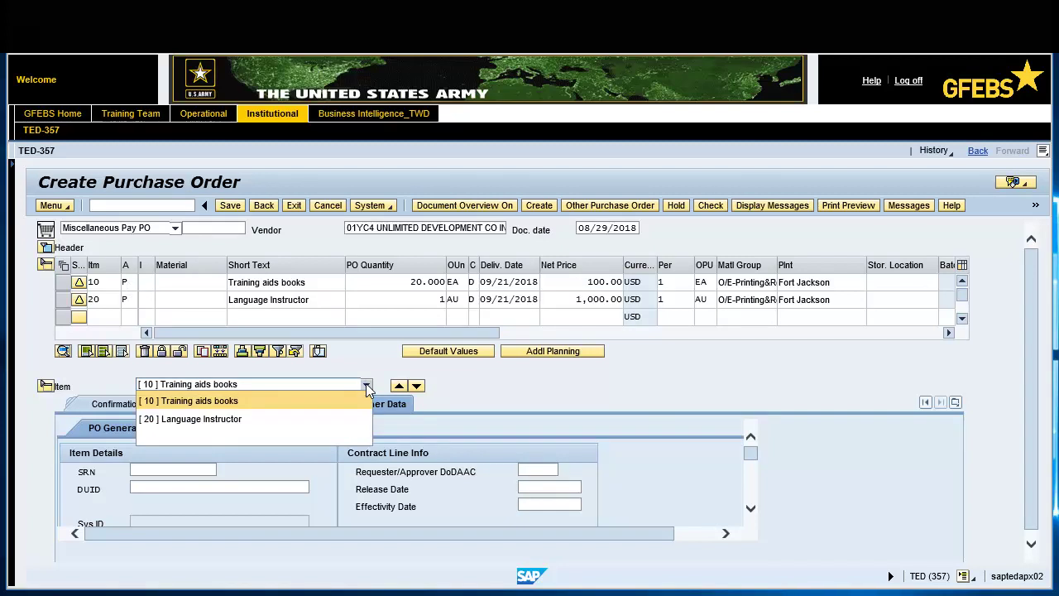
click(253, 401)
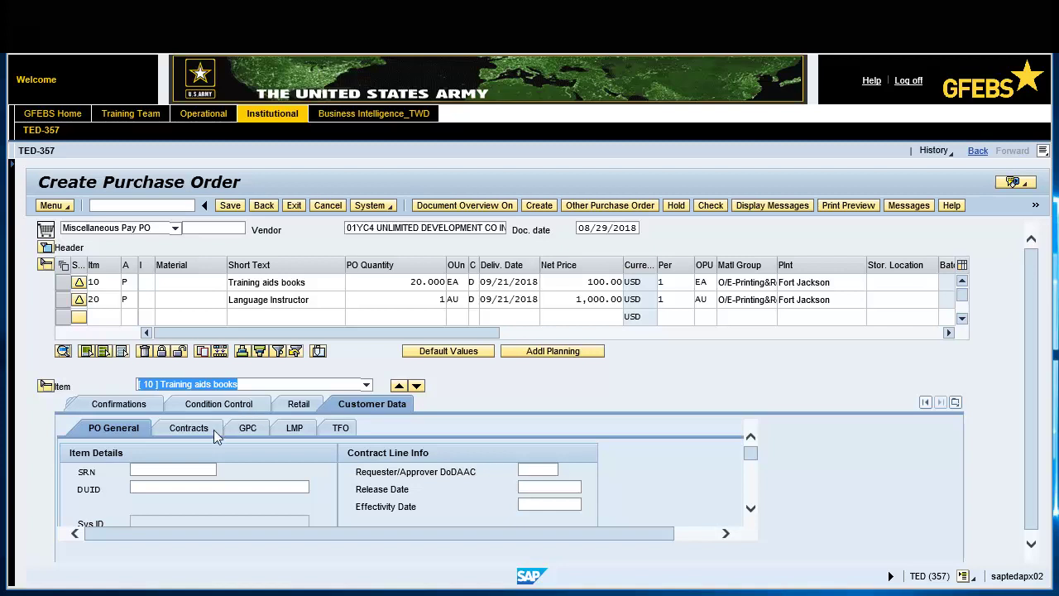
click(171, 472)
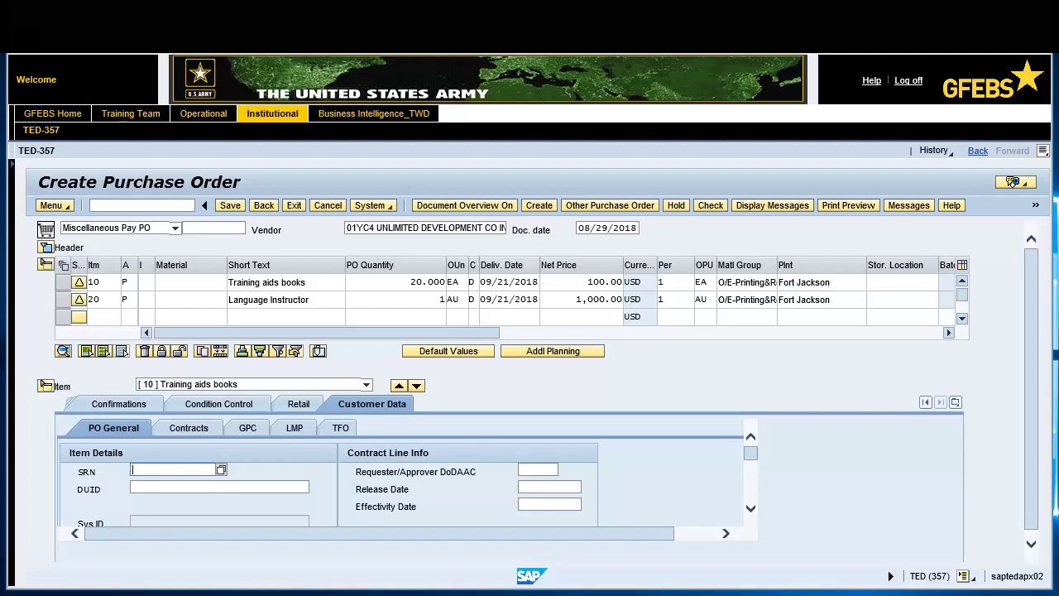
text(00102127390001)
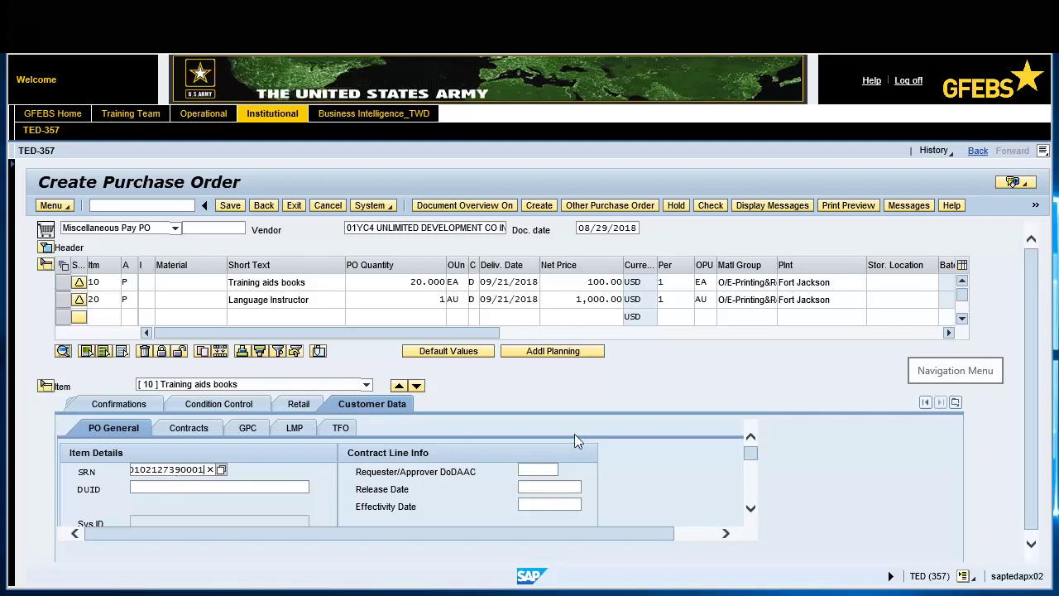
click(956, 403)
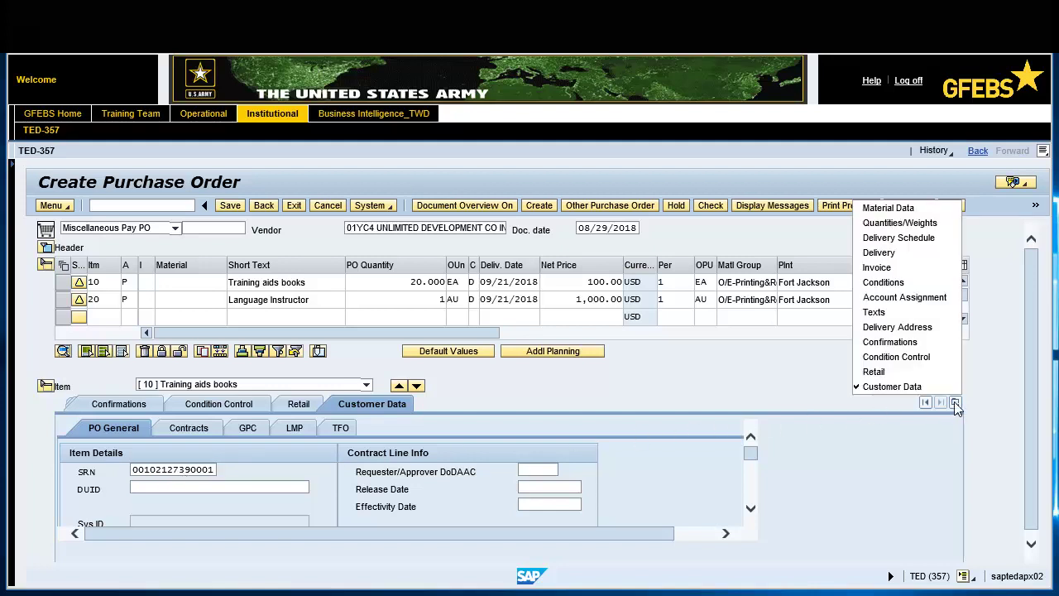
click(919, 238)
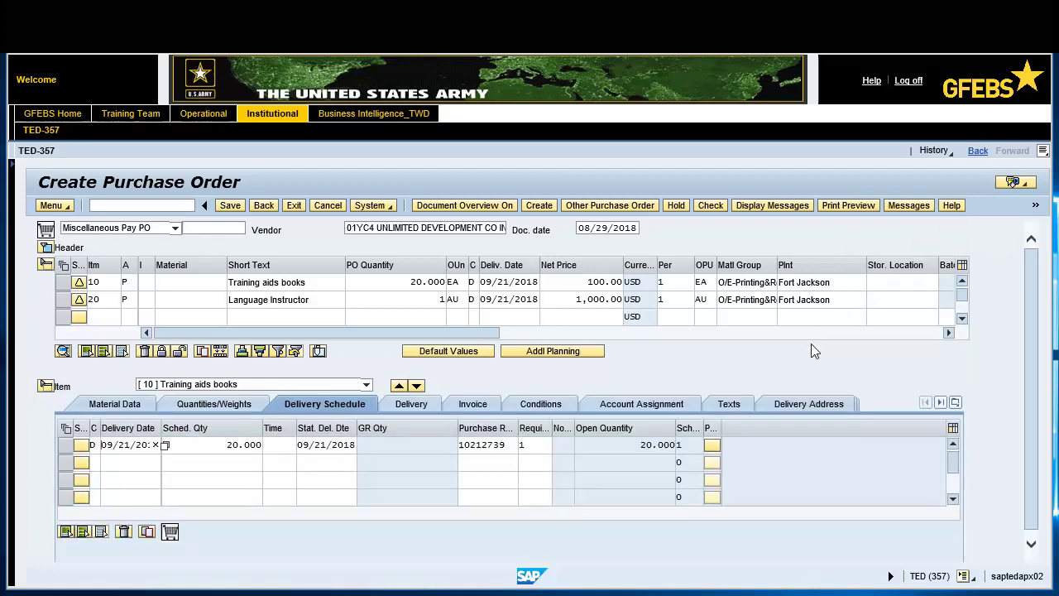
Commit item 10's delivery schedule line and change its item category to D
click(712, 445)
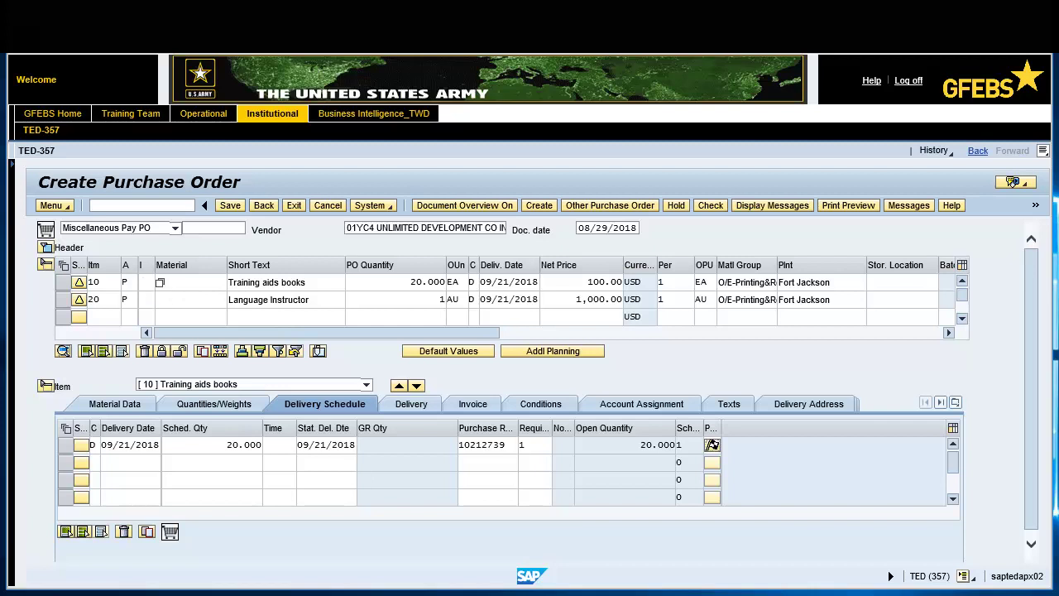
click(142, 282)
text(D)
key(Return)
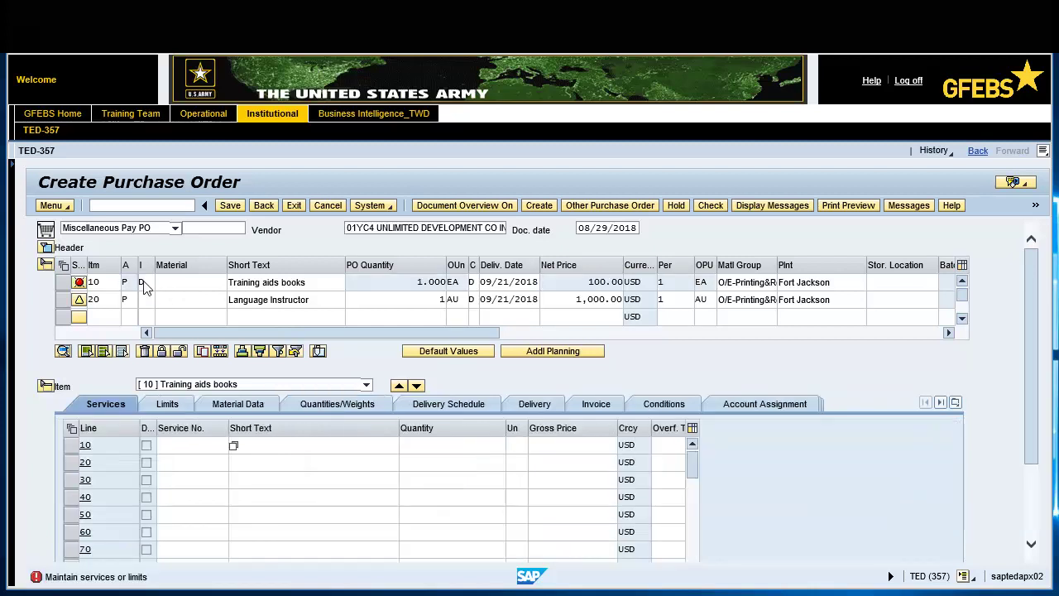
Give item 10 an overall limit and expected value of 100.00, assigned to WBS S.0000296.1
click(168, 405)
text(100.00)
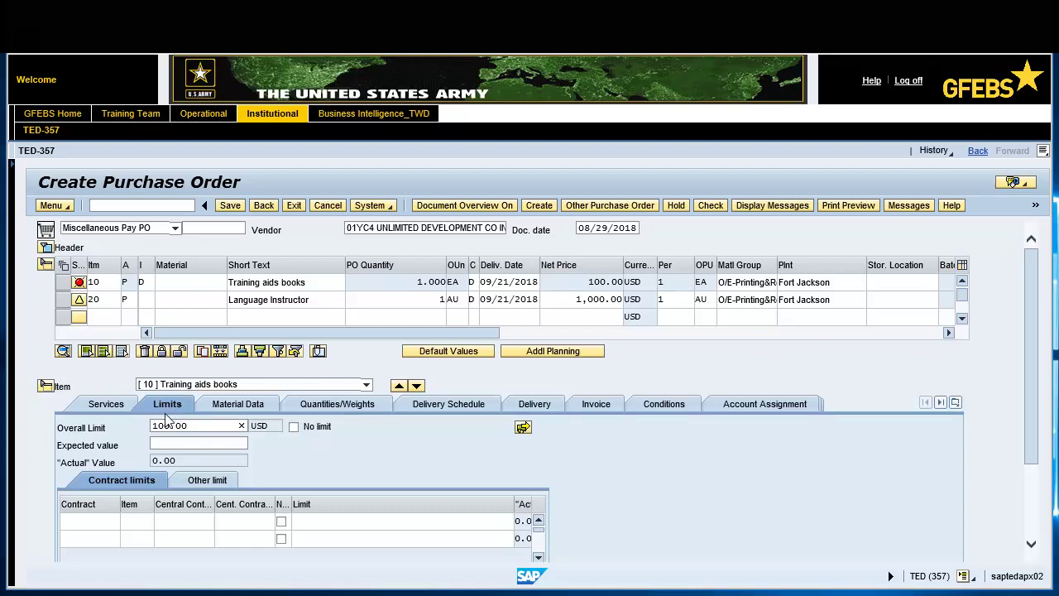
click(166, 447)
text(100.0)
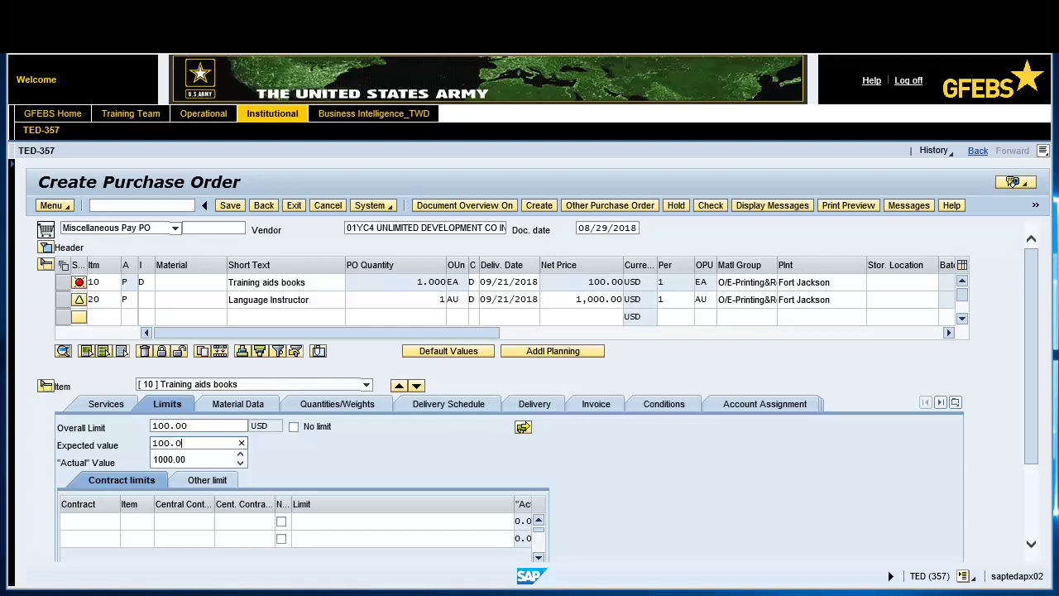
text(0)
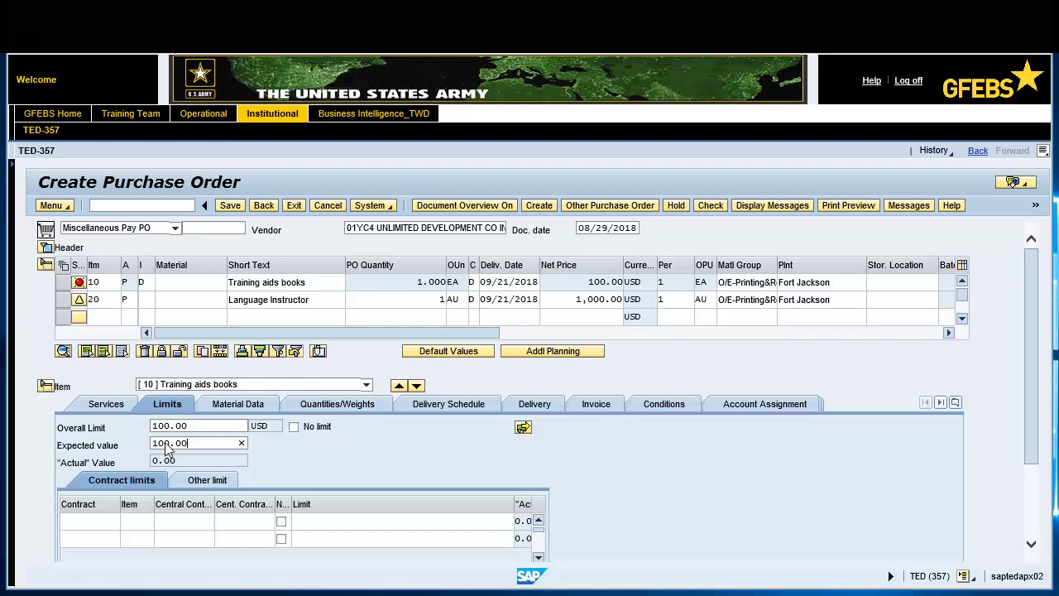
click(747, 403)
text(s.00)
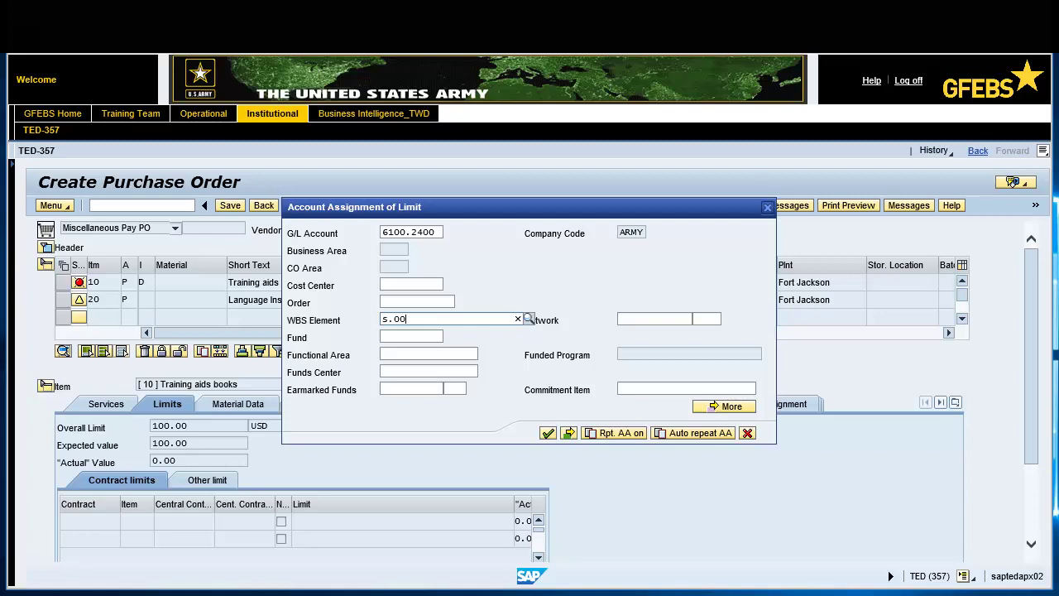
text(00296.1)
click(548, 433)
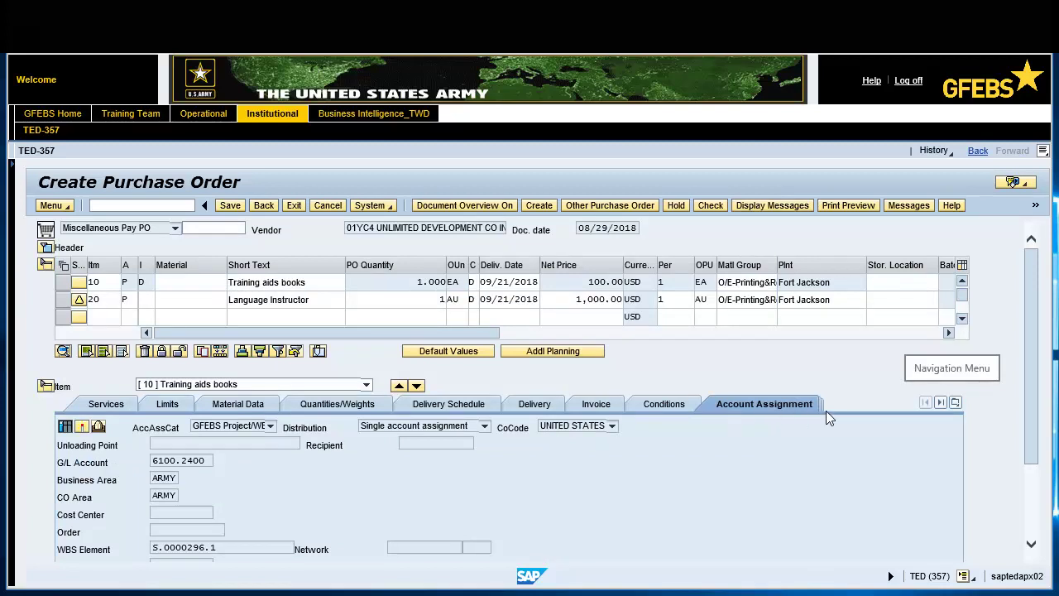
click(955, 403)
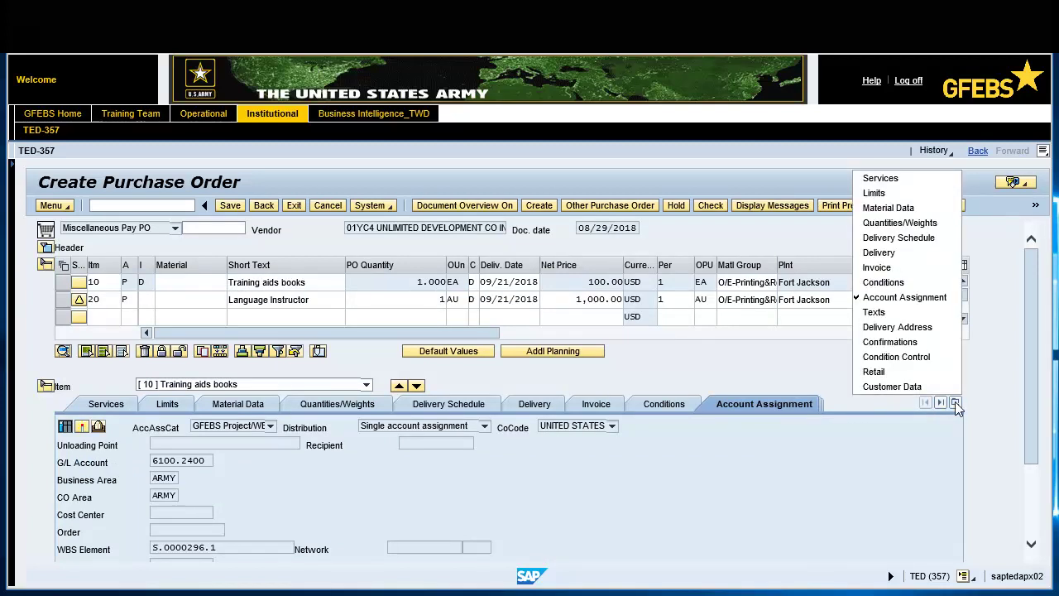
click(892, 387)
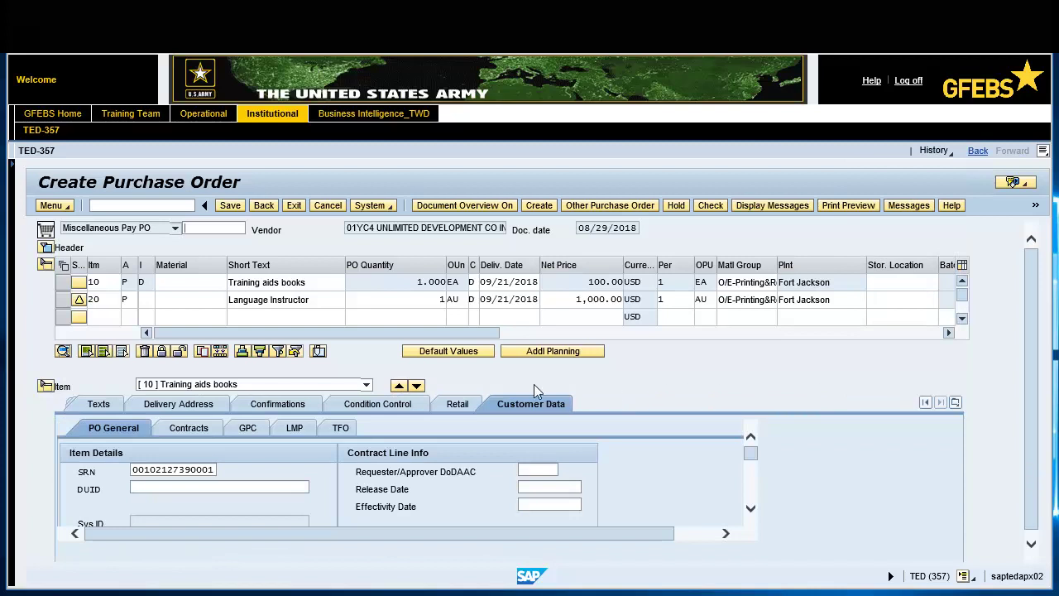
click(365, 385)
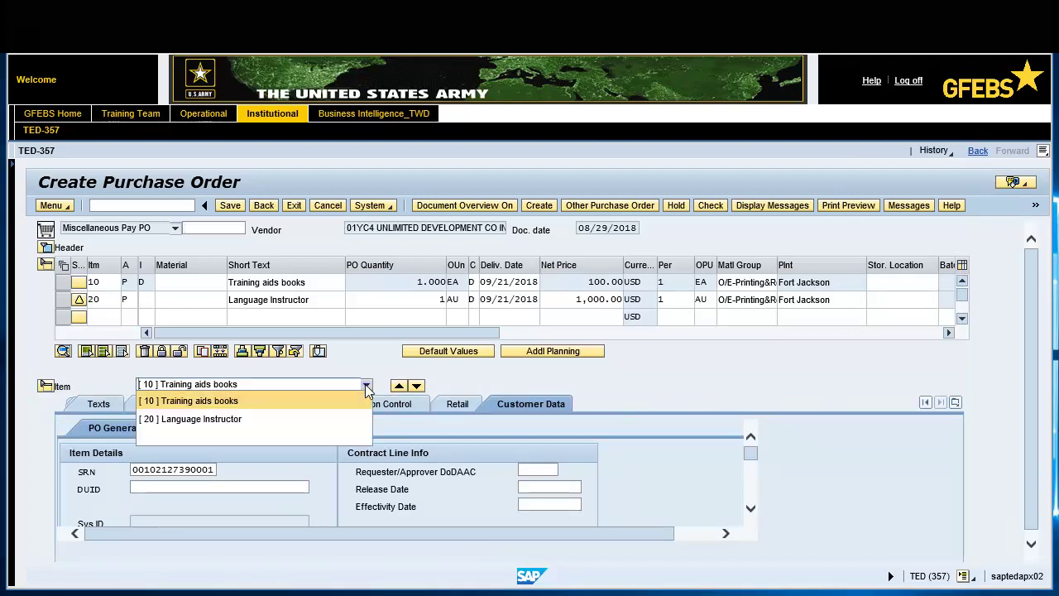
click(230, 421)
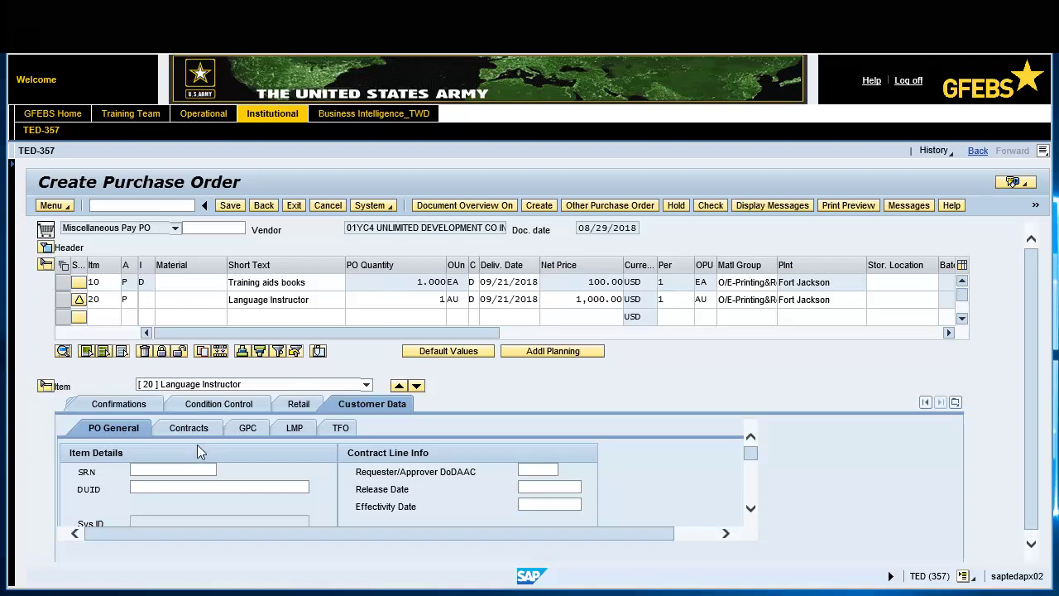
click(171, 472)
text(0010212)
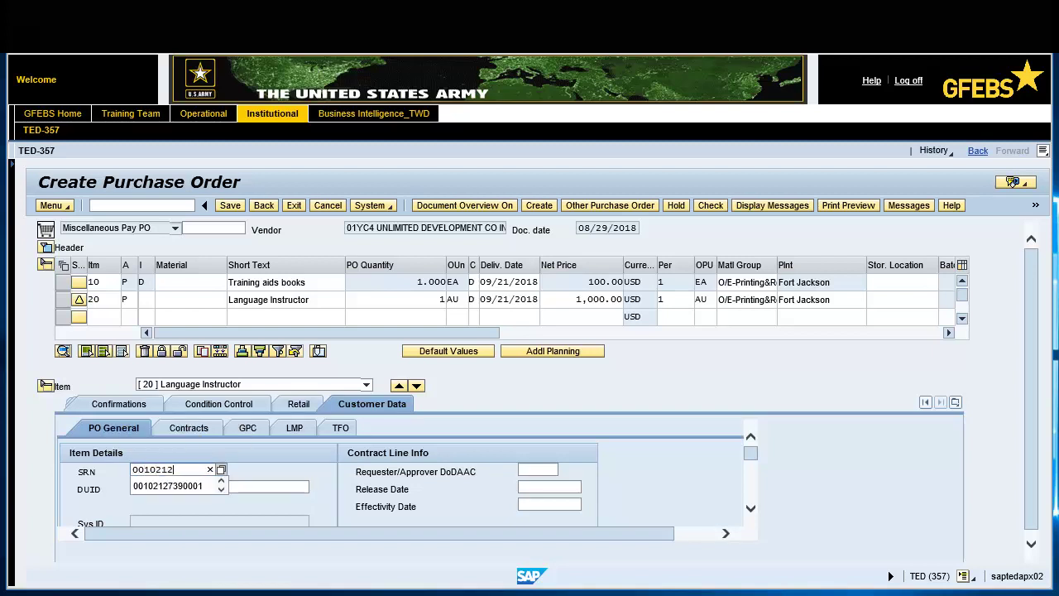
text(7390002)
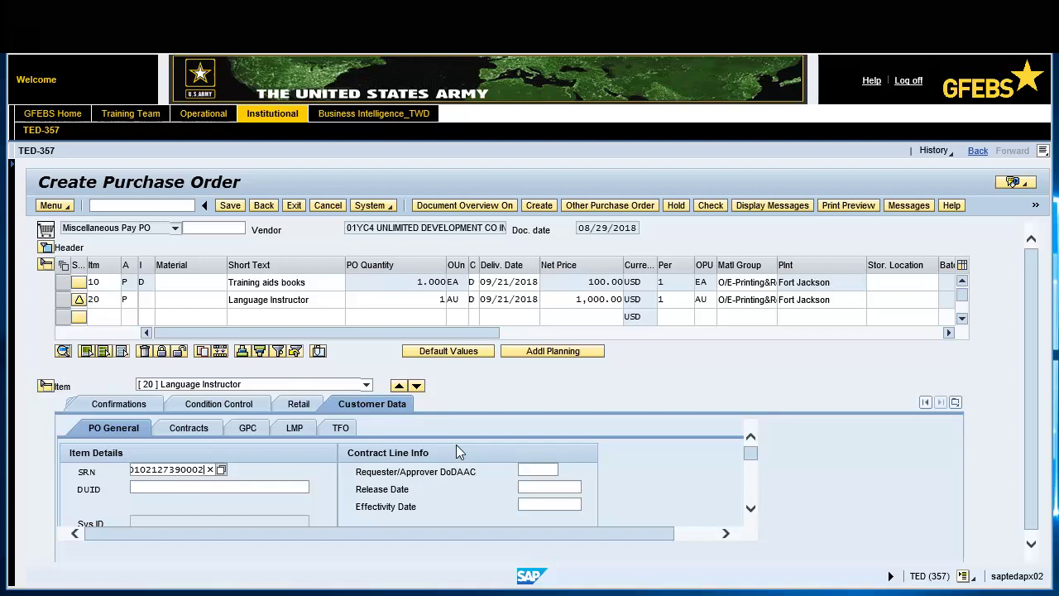
click(956, 403)
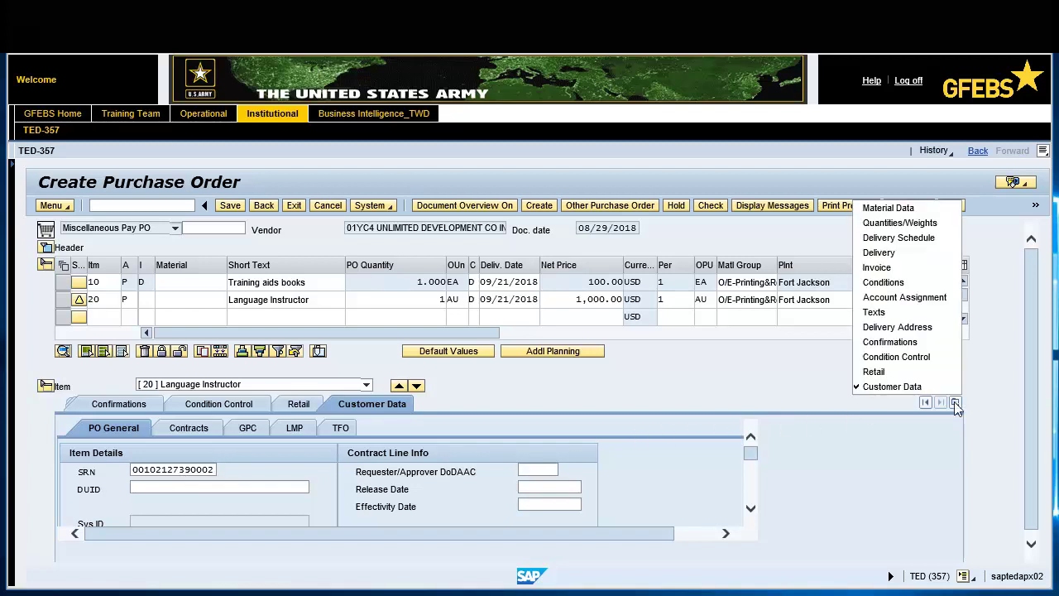
Commit item 20's delivery schedule line and change its item category to D
click(914, 237)
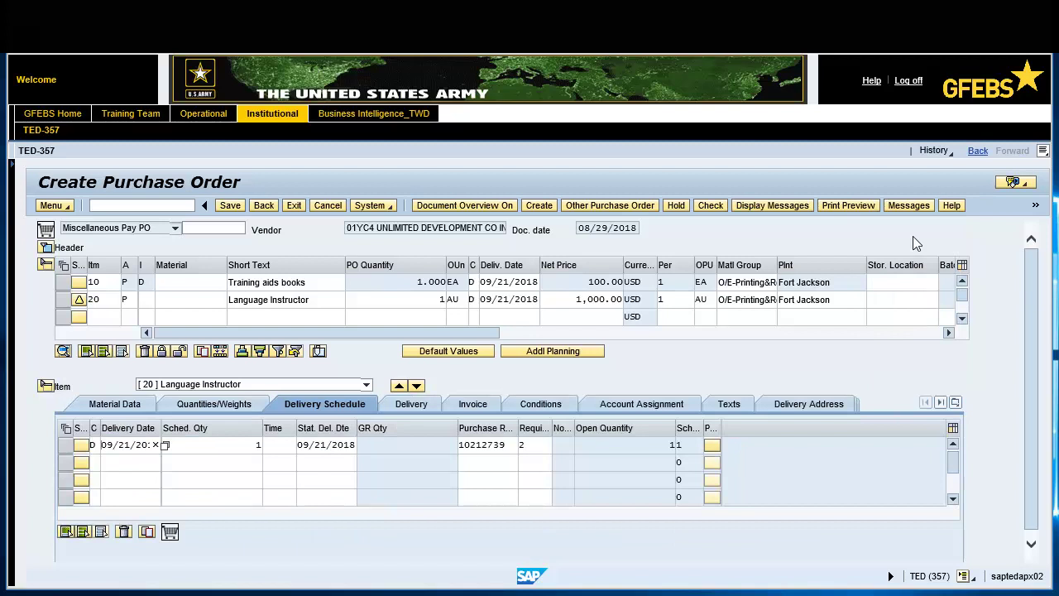
click(712, 447)
click(145, 303)
text(D)
key(Return)
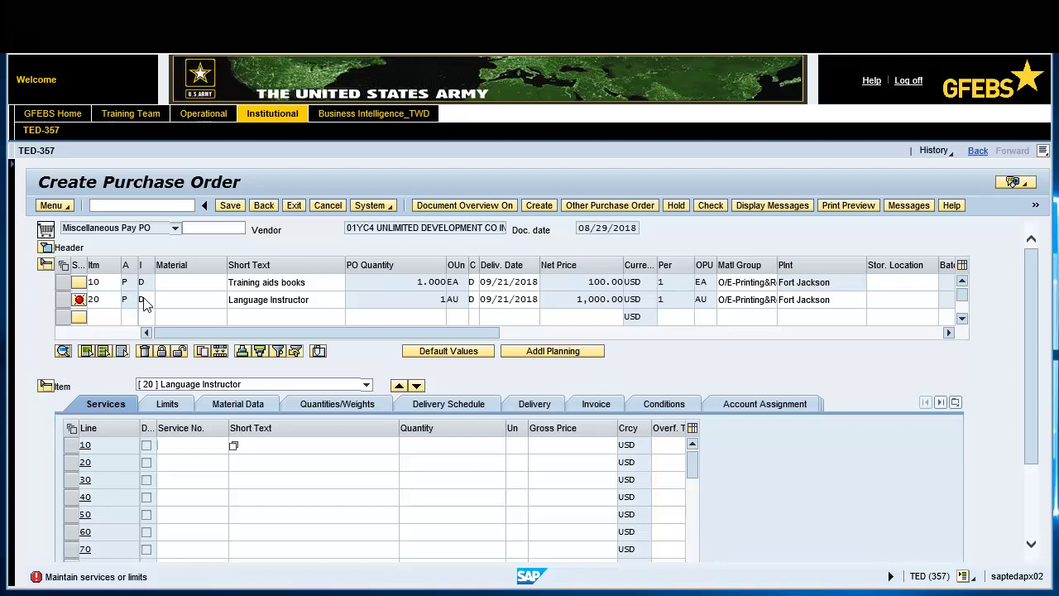
Set item 20's limit expected value to 1000.00 and enter WBS element s.0000296.1
click(168, 406)
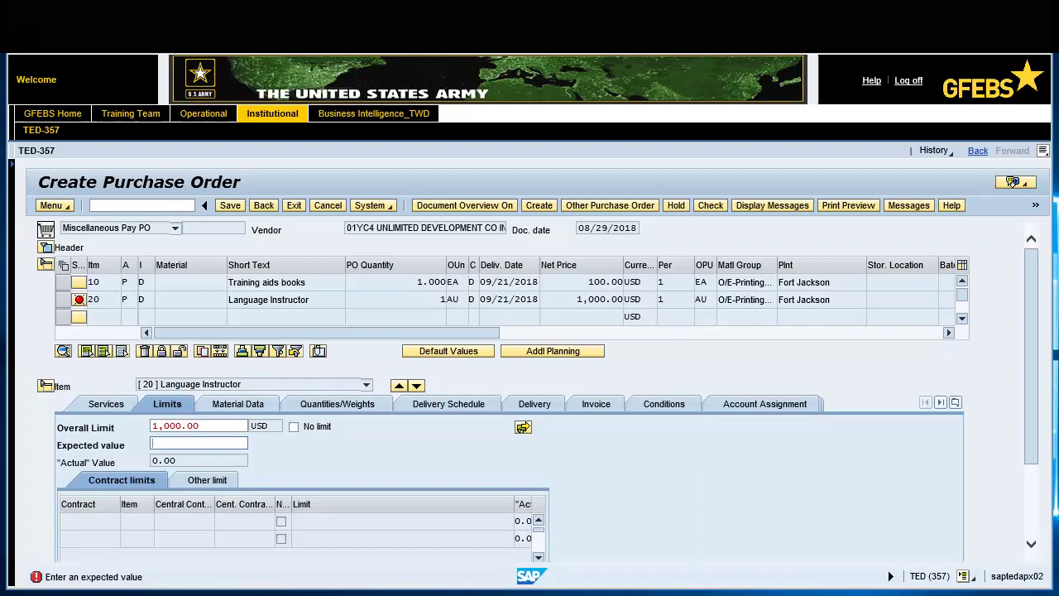
text(10)
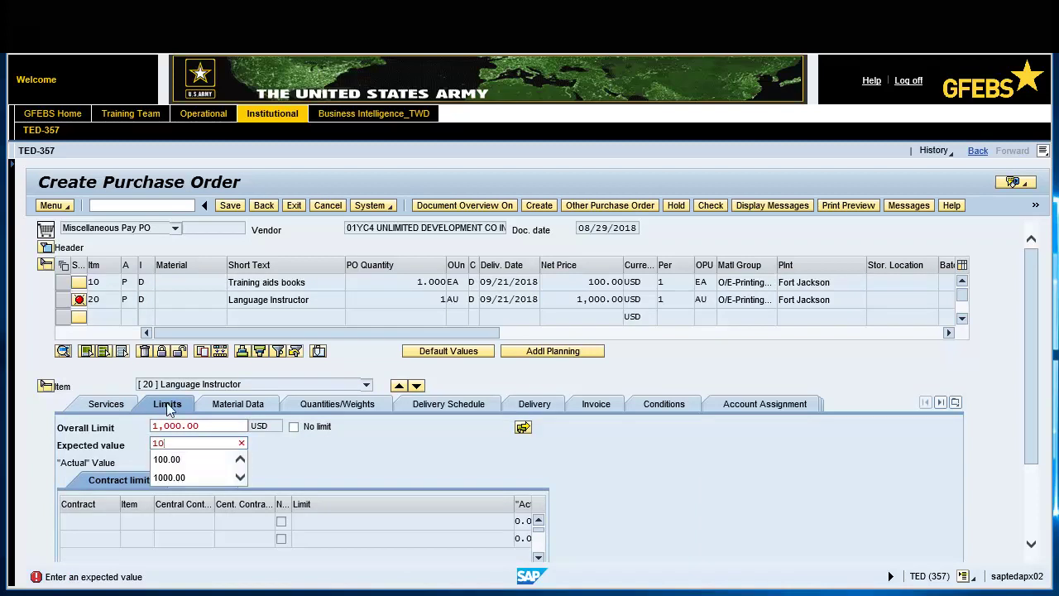
click(164, 478)
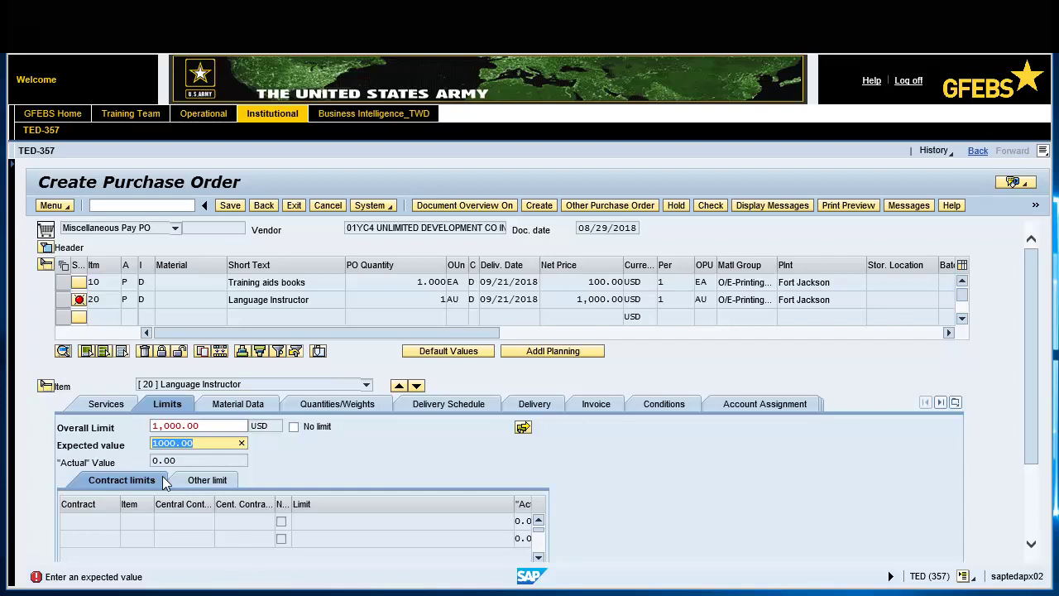
click(761, 404)
text(s.)
click(527, 319)
text(0000296.1)
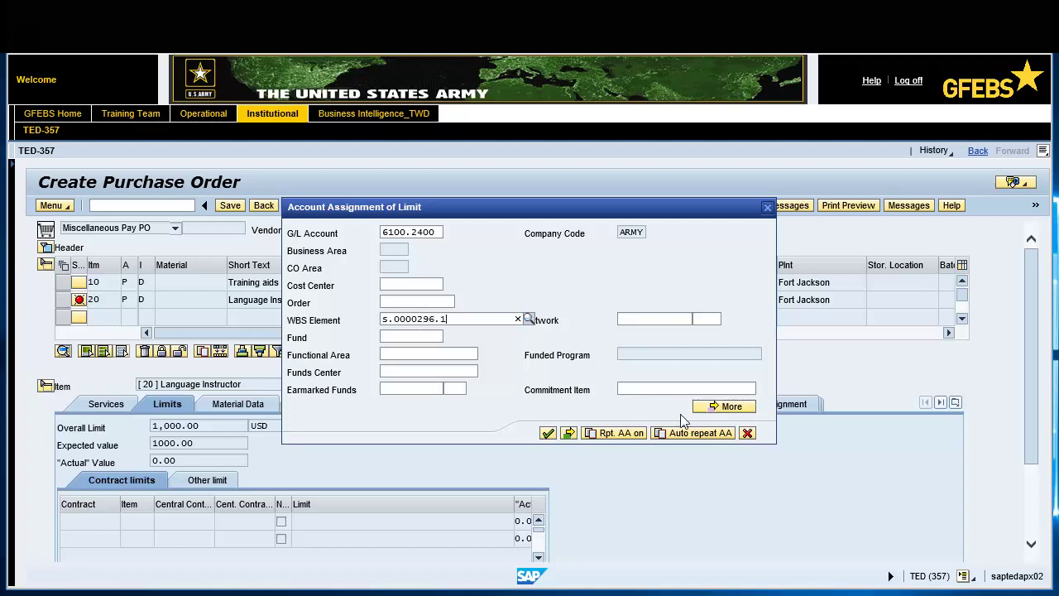
Confirm item 20's WBS assignment, run the PO check and dismiss its messages
click(548, 433)
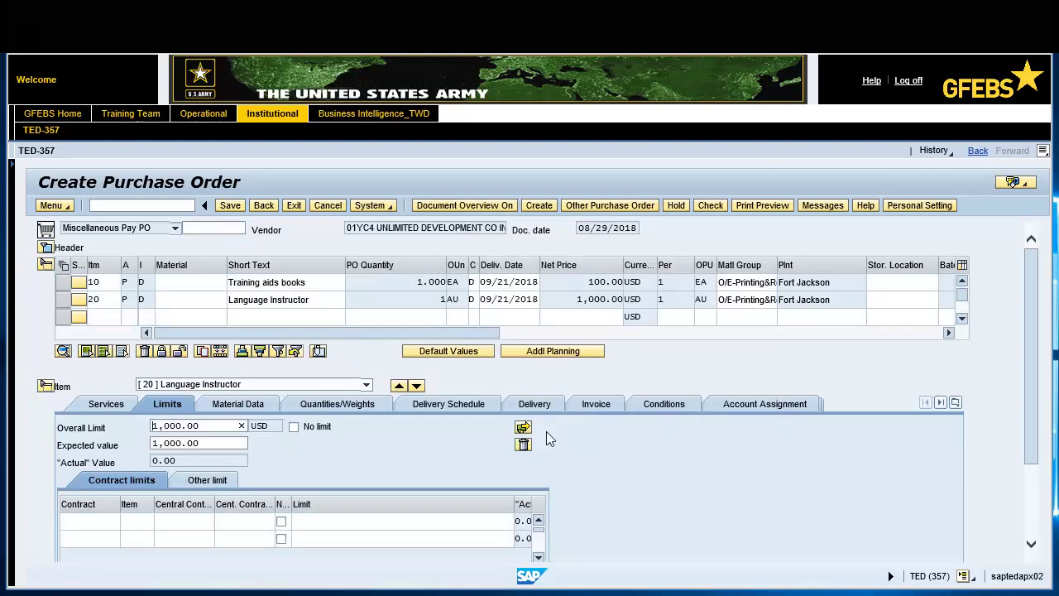
click(711, 207)
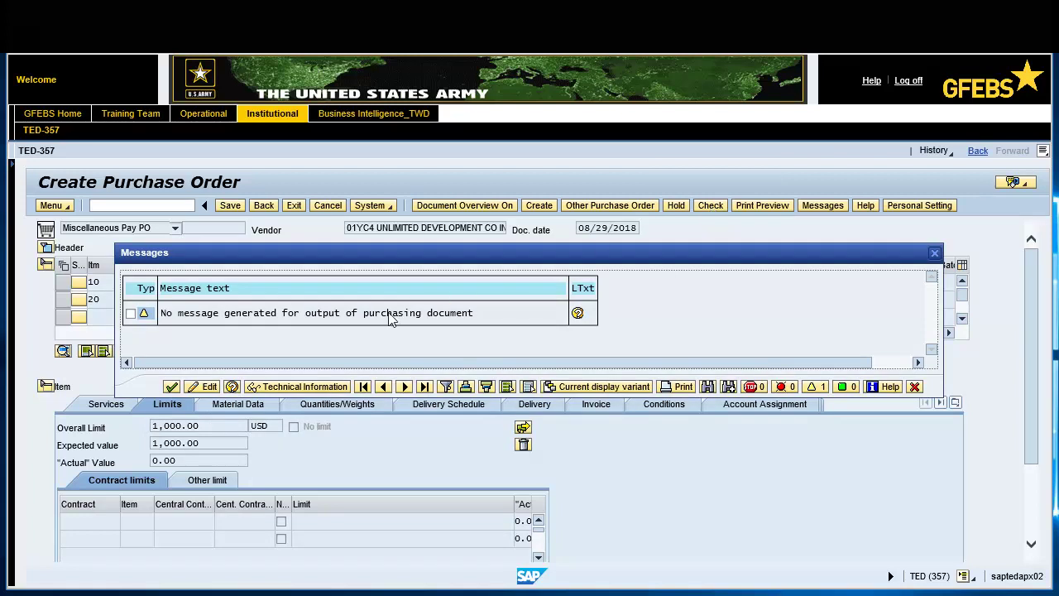
click(171, 387)
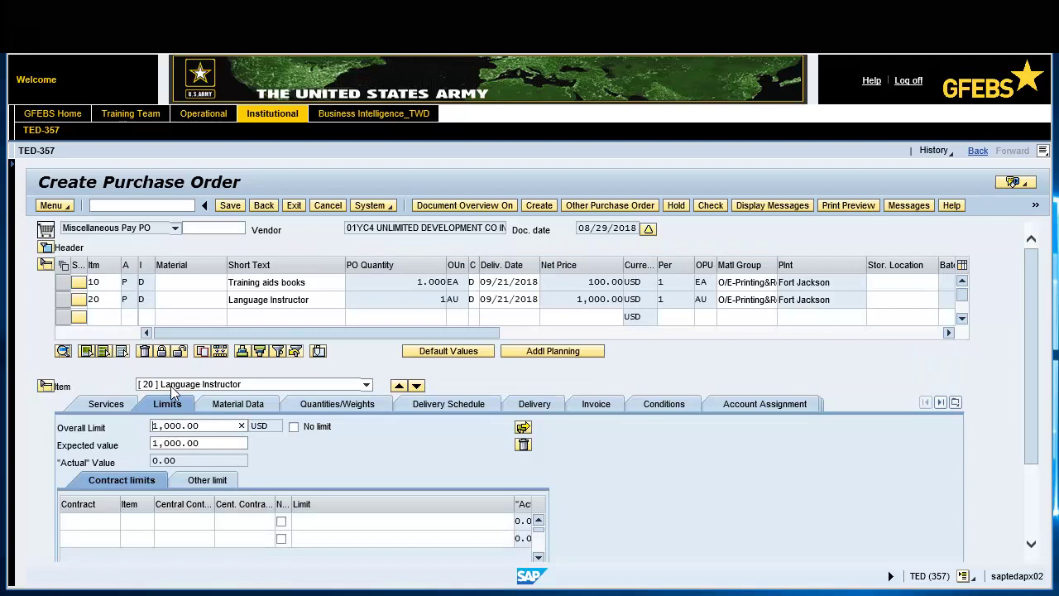
click(230, 206)
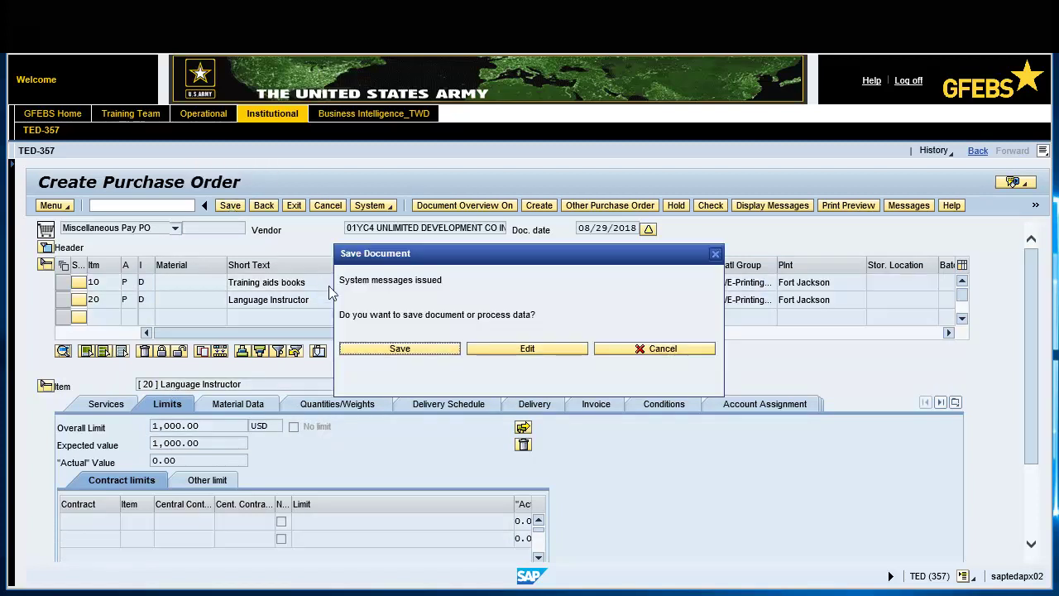
click(402, 349)
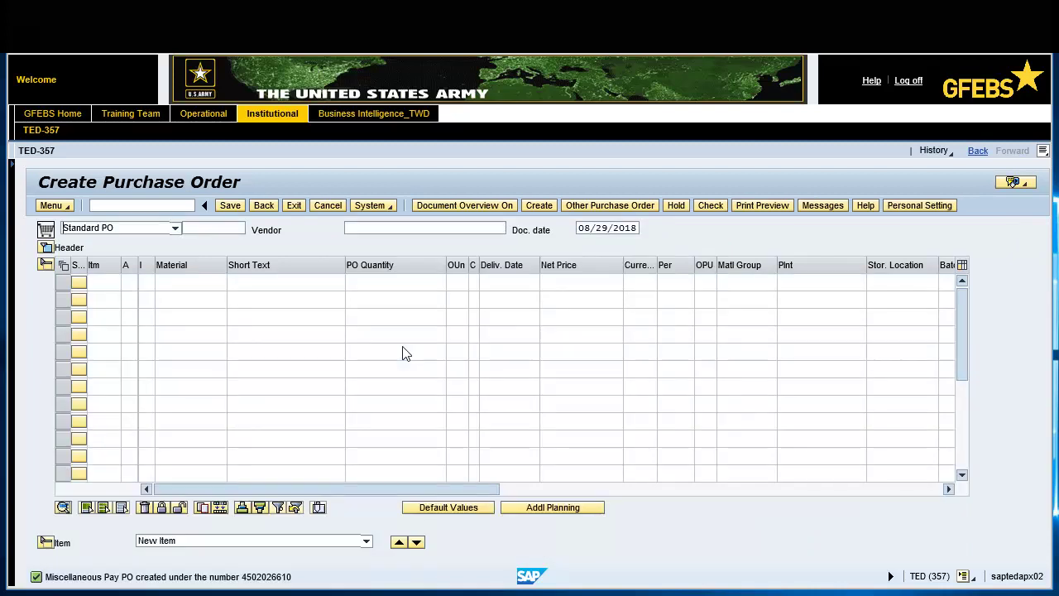
double_click(319, 578)
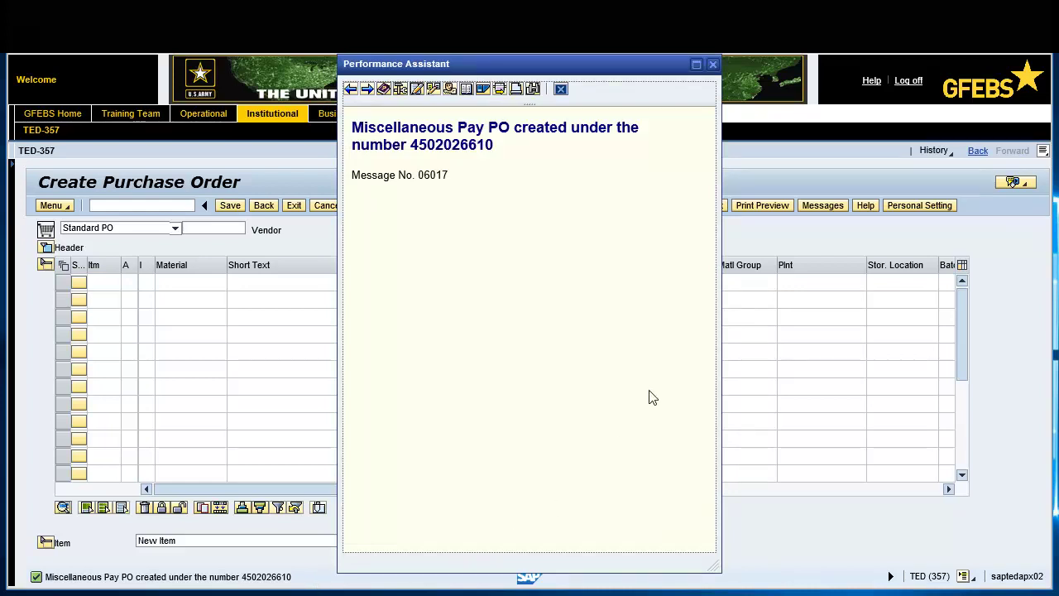
click(713, 66)
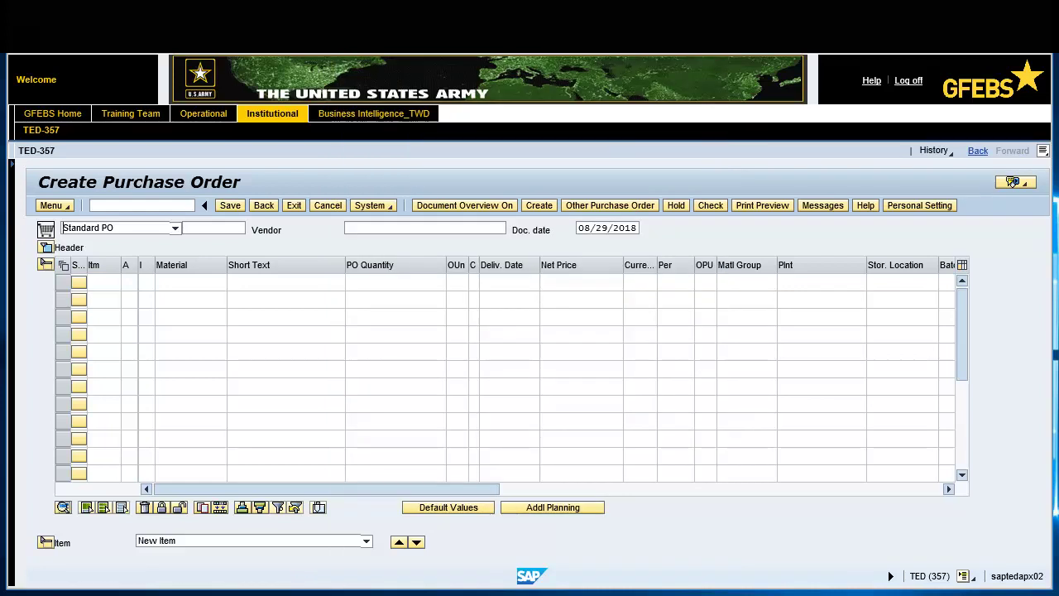